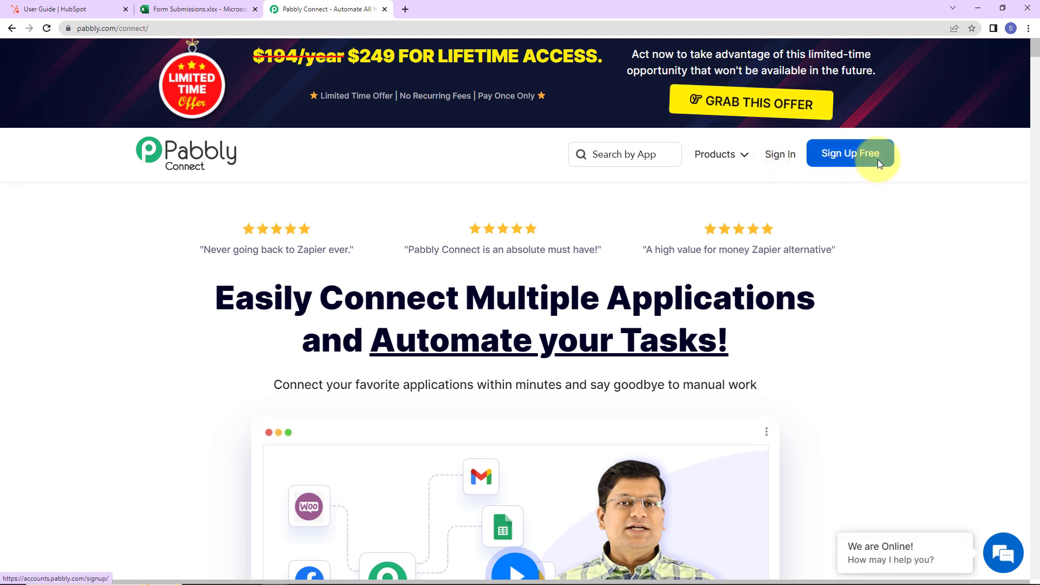
Sign in to Pabbly Connect and create a workflow named "Create HubSpot Contacts when New Excel Rows are Added"
{"action": "left_click", "coordinate": [790, 157]}
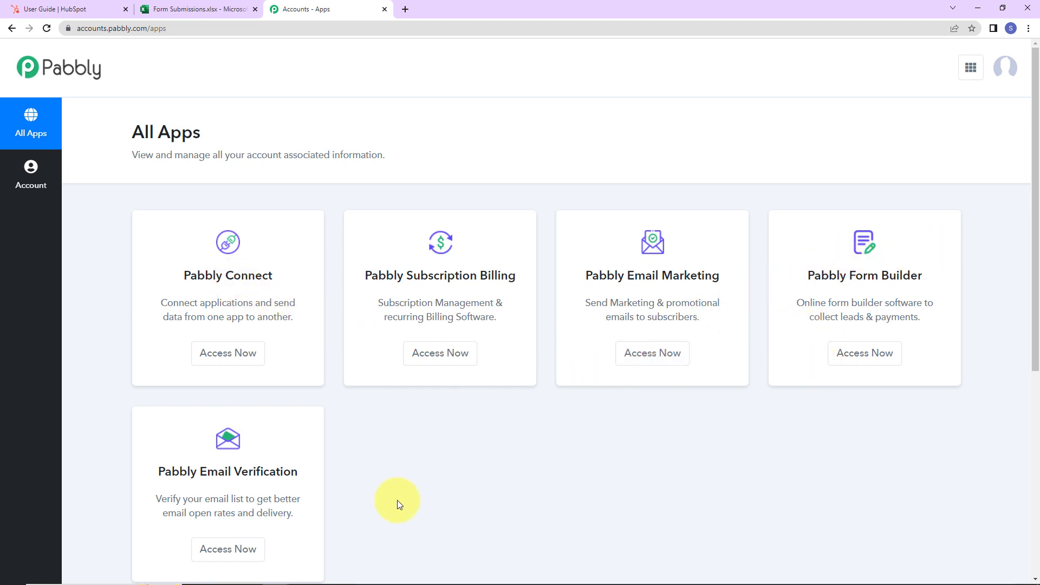
{"action": "left_click", "coordinate": [232, 353]}
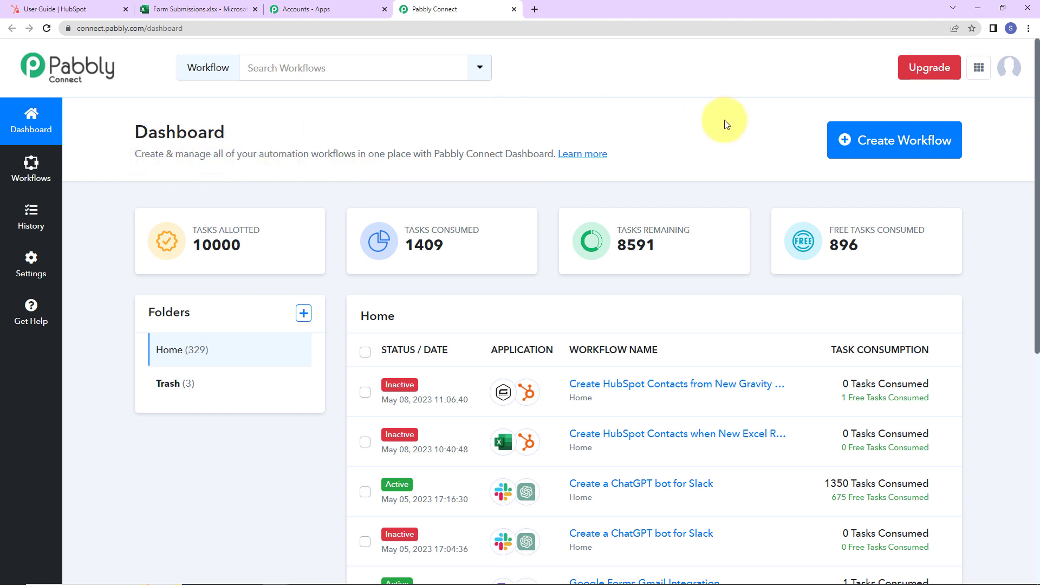
{"action": "left_click", "coordinate": [899, 143]}
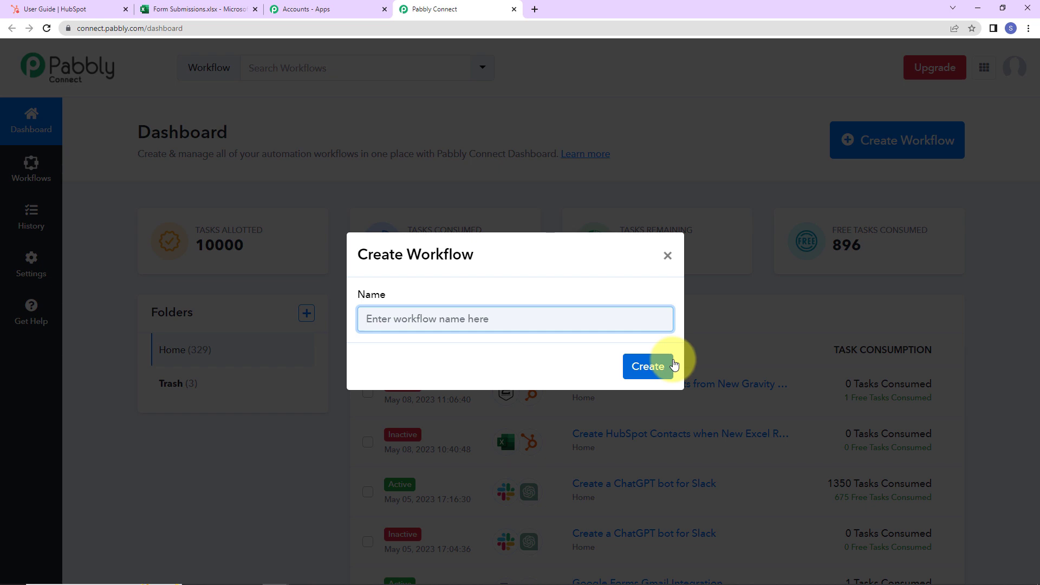
{"action": "type", "text": "Create HubSpot Contacts when New Excel Rows are Added"}
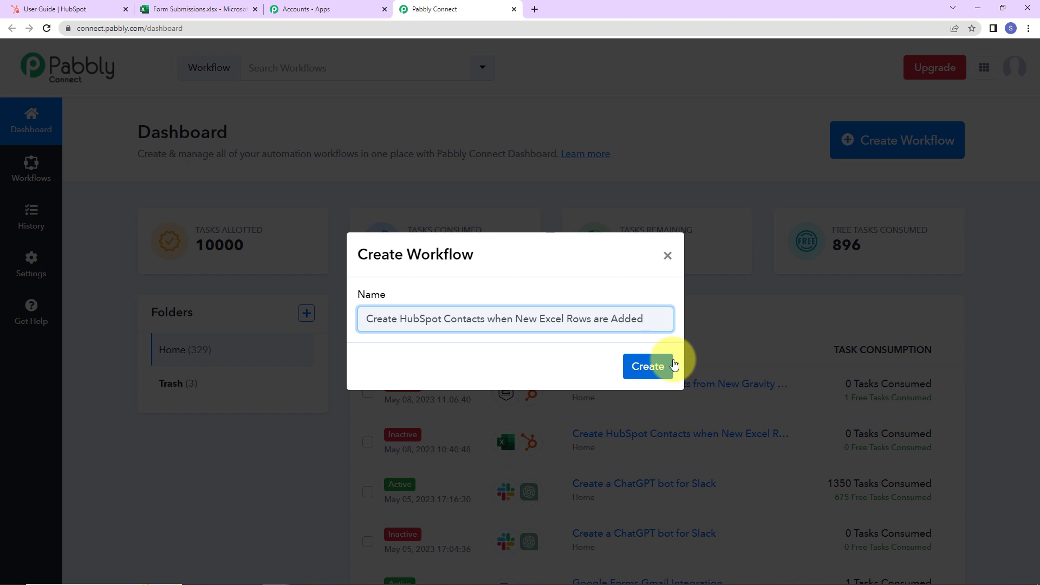
{"action": "left_click", "coordinate": [658, 366]}
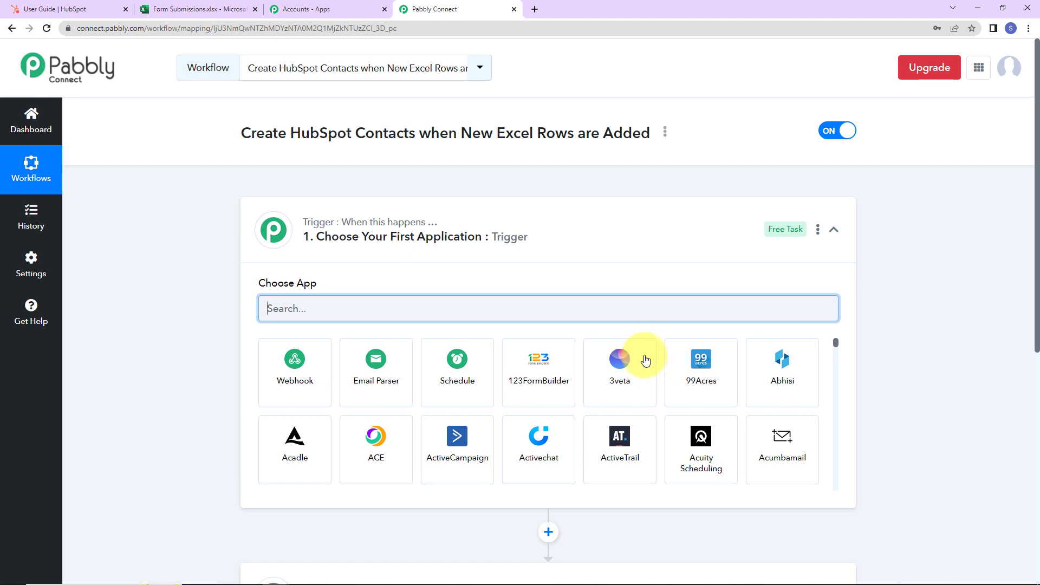
Set the workflow's trigger app to Microsoft Excel with the event New Row in Worksheet
{"action": "scroll", "coordinate": [536, 238], "scroll_direction": "down", "scroll_amount": 2}
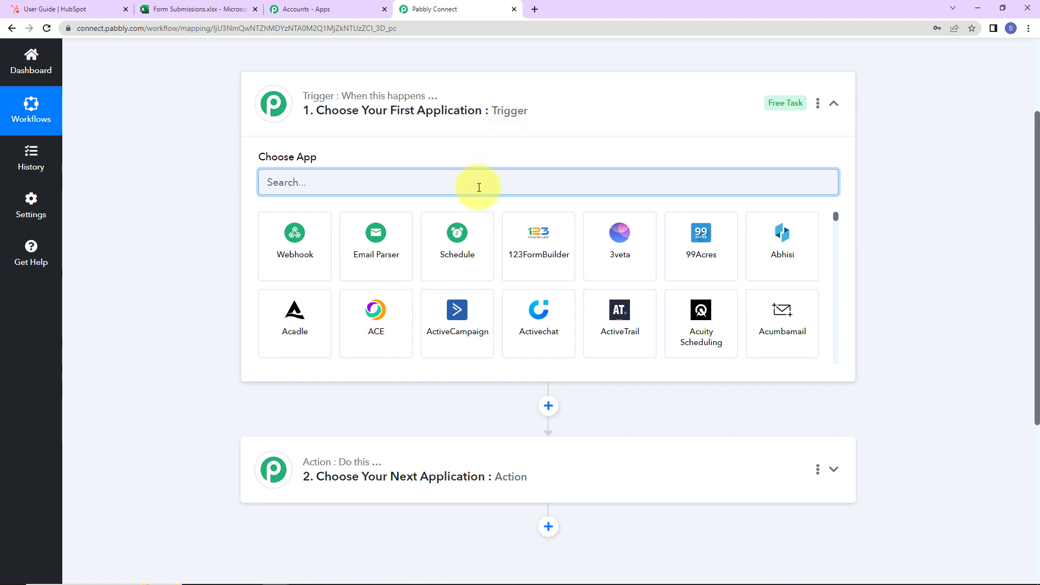
{"action": "type", "text": "exc"}
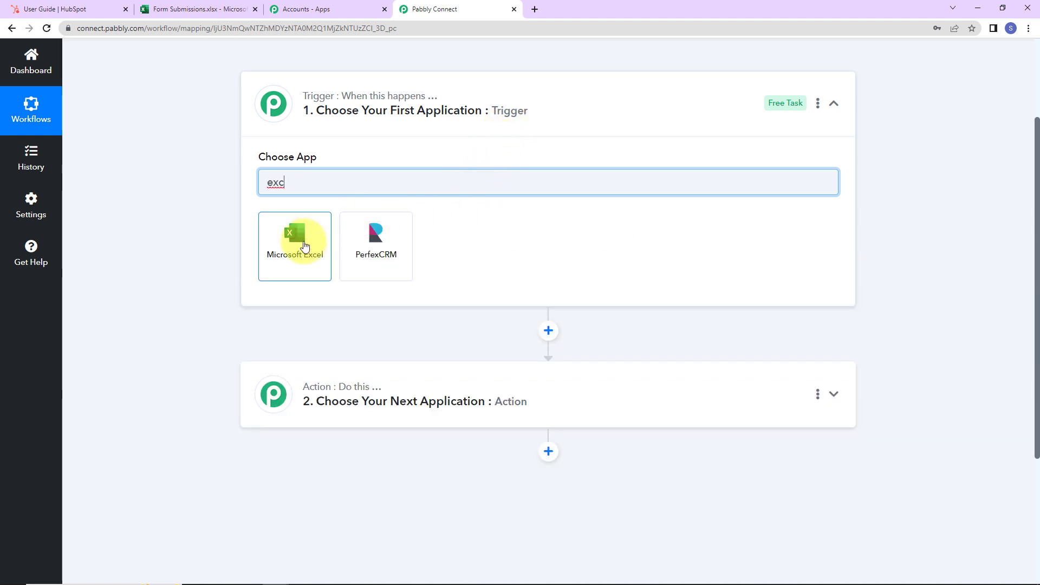
{"action": "left_click", "coordinate": [305, 245]}
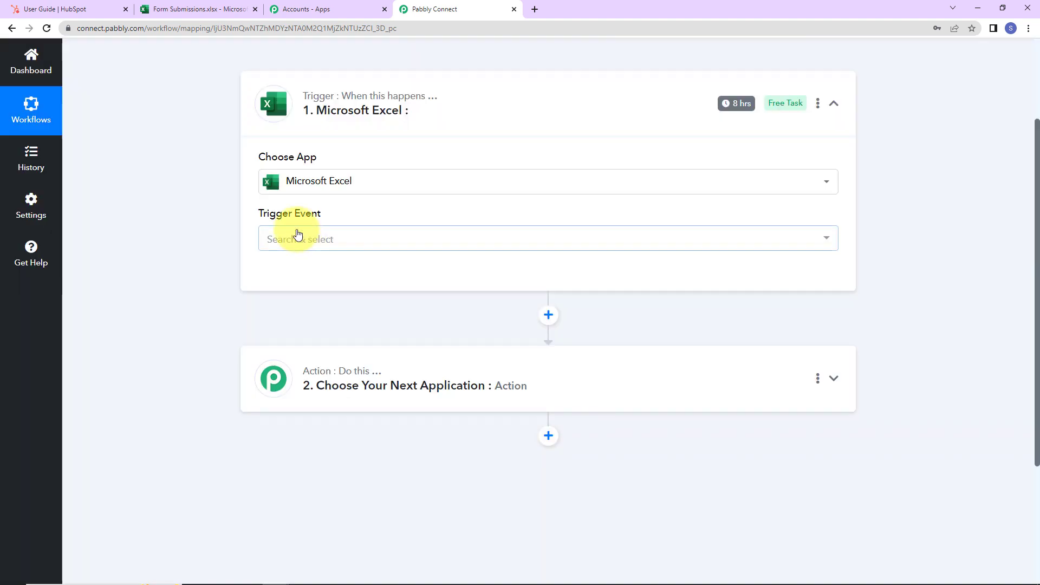
{"action": "mouse_move", "coordinate": [315, 219]}
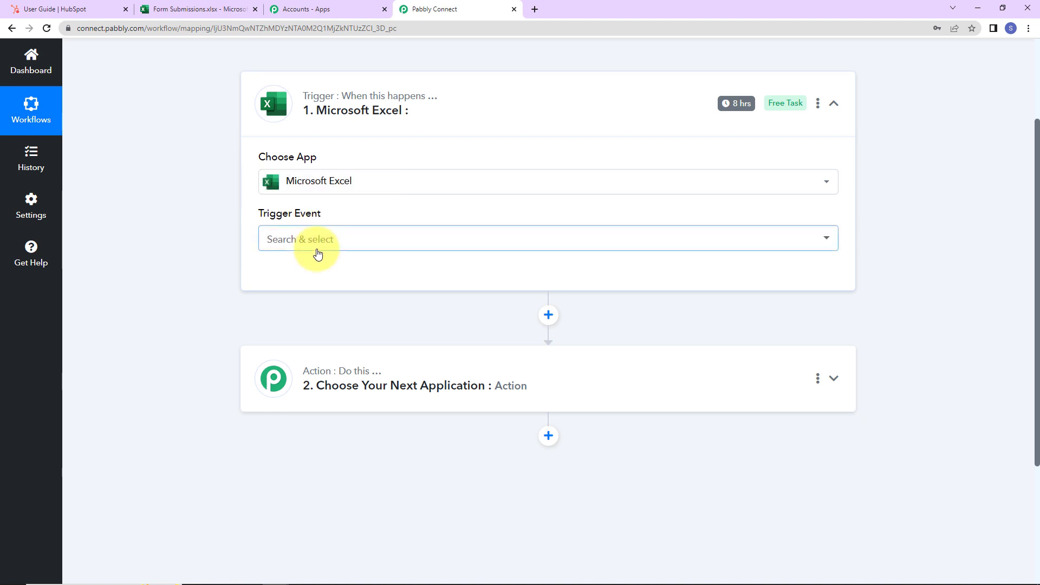
{"action": "left_click", "coordinate": [301, 241]}
{"action": "left_click", "coordinate": [290, 371]}
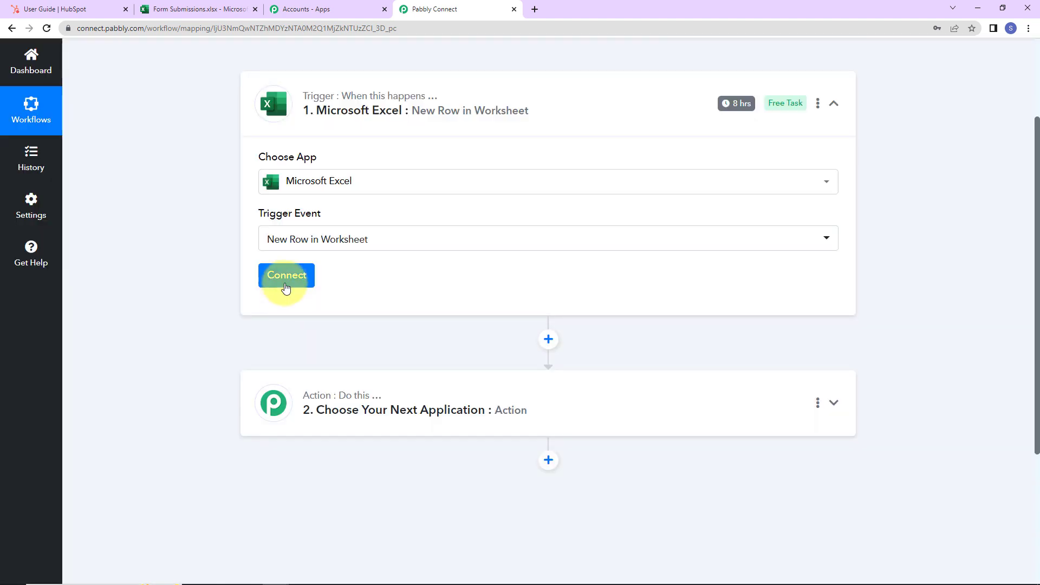
Add a new Microsoft Excel connection for the trigger and grant Pabbly Connect access to the Microsoft account
{"action": "left_click", "coordinate": [285, 286]}
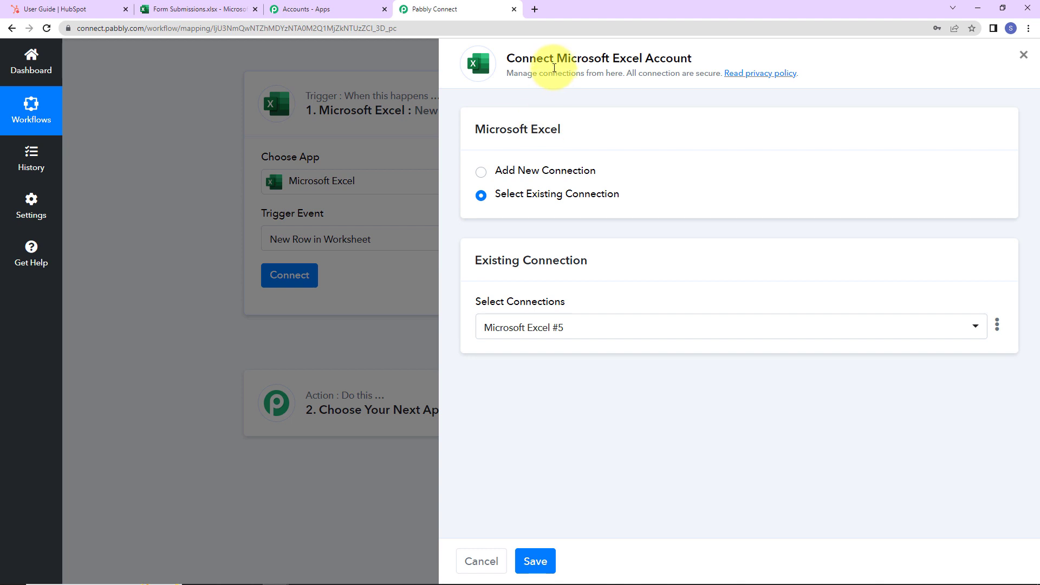
{"action": "left_click_drag", "start_coordinate": [506, 58], "coordinate": [704, 58]}
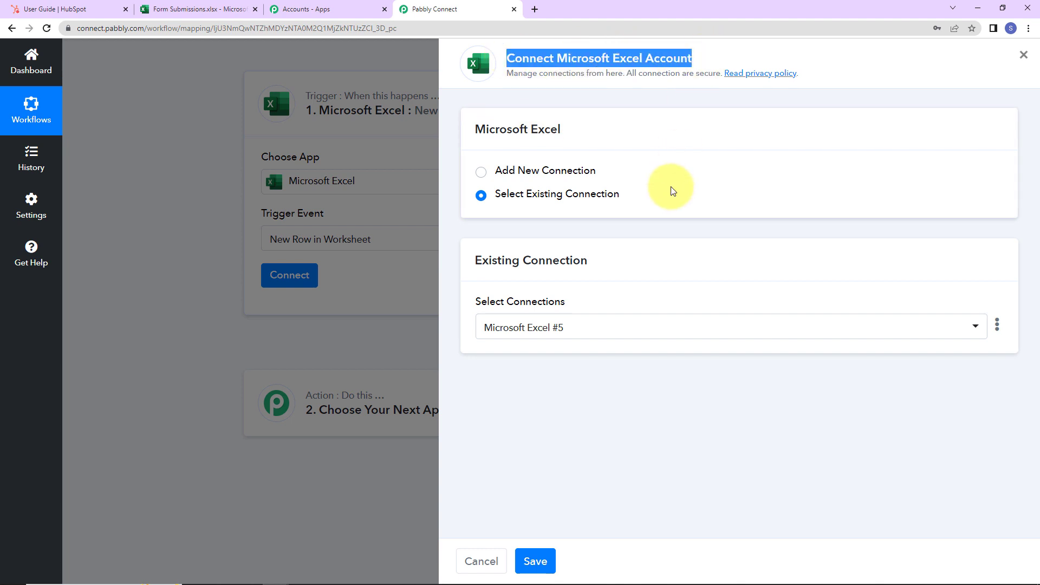
{"action": "left_click", "coordinate": [481, 171]}
{"action": "left_click", "coordinate": [507, 310]}
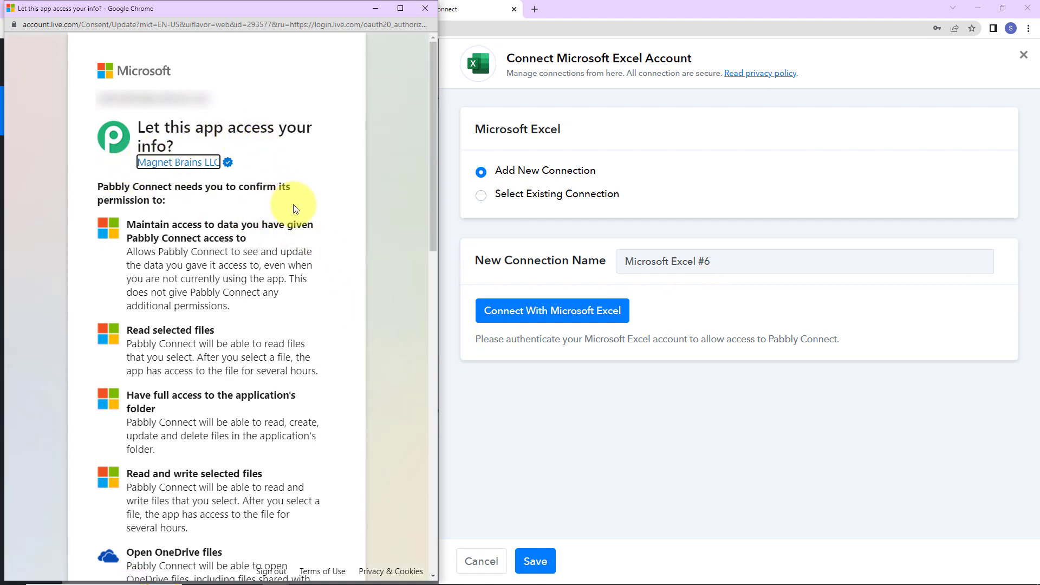
{"action": "scroll", "coordinate": [295, 205], "scroll_direction": "down", "scroll_amount": 12}
{"action": "left_click", "coordinate": [299, 521]}
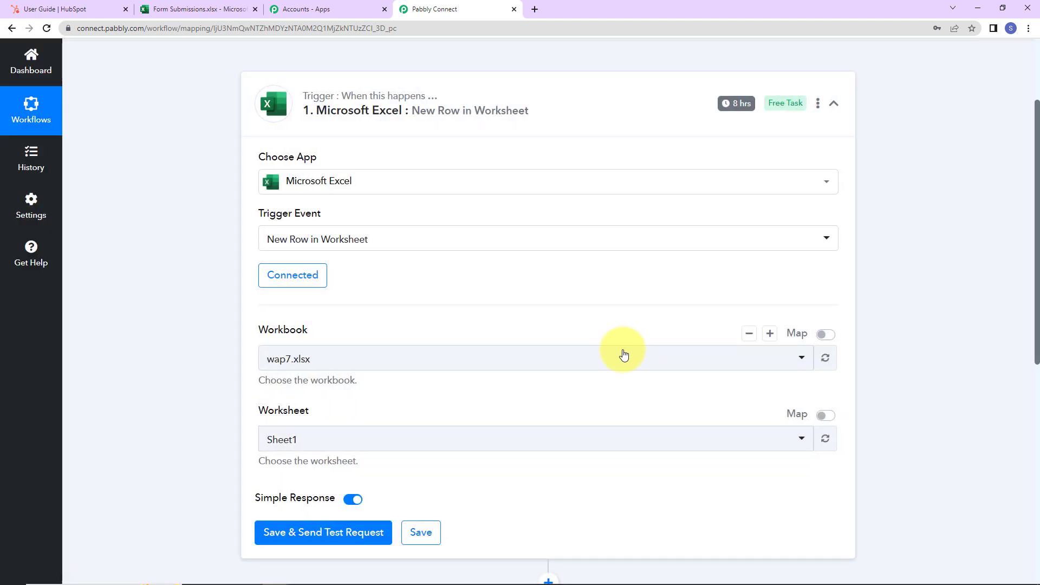
Set the trigger's workbook to Form Submissions.xlsx, and save the trigger with a test request
{"action": "scroll", "coordinate": [438, 315], "scroll_direction": "down", "scroll_amount": 2}
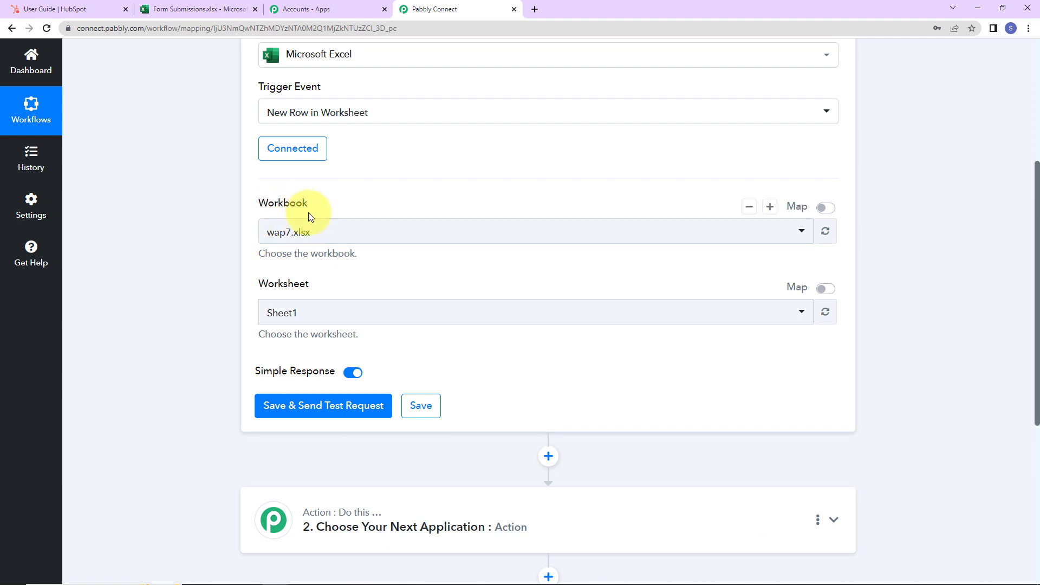
{"action": "left_click", "coordinate": [164, 11]}
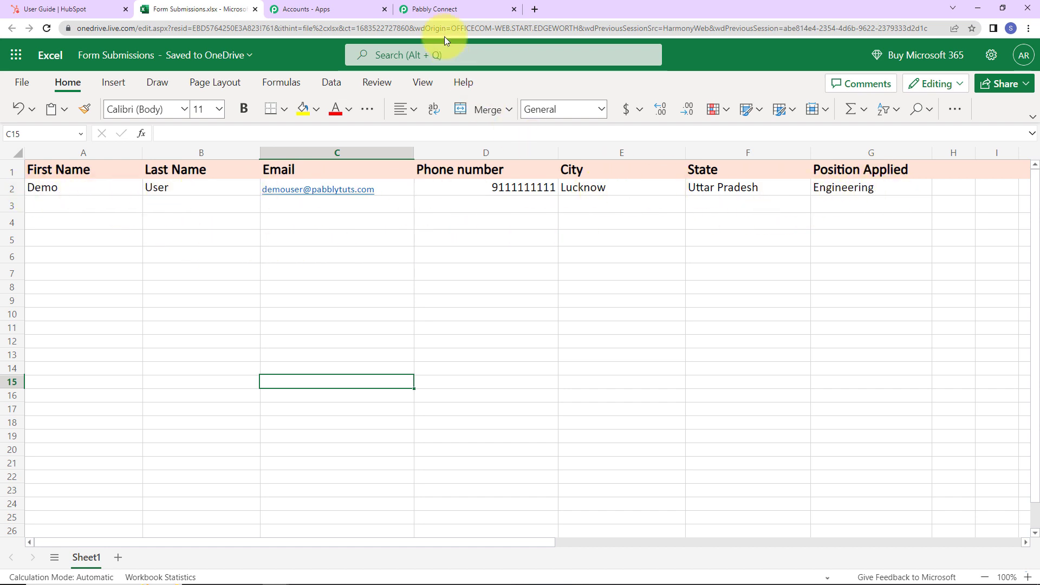
{"action": "left_click", "coordinate": [434, 9]}
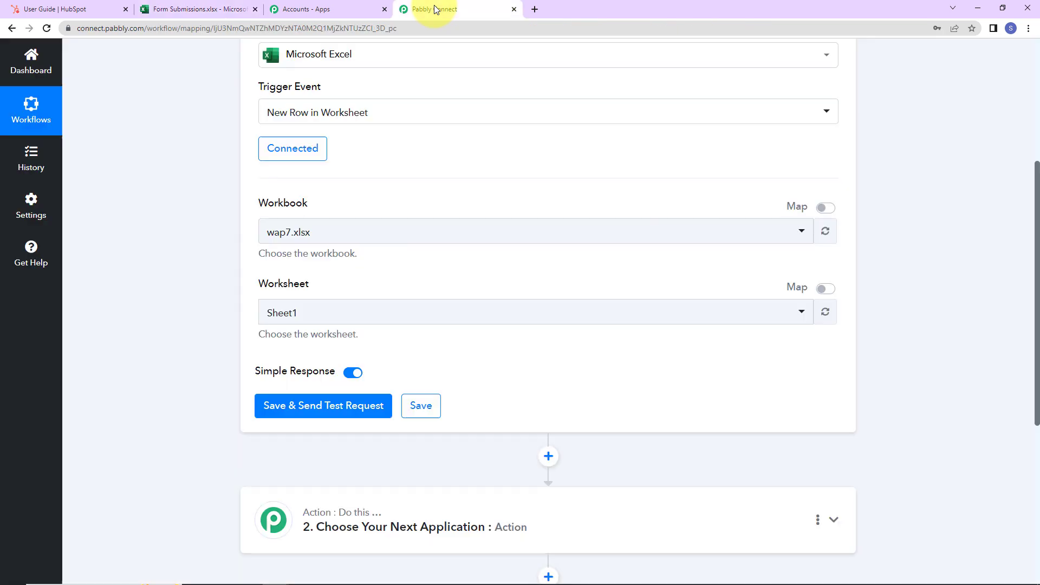
{"action": "left_click", "coordinate": [342, 233]}
{"action": "type", "text": "form"}
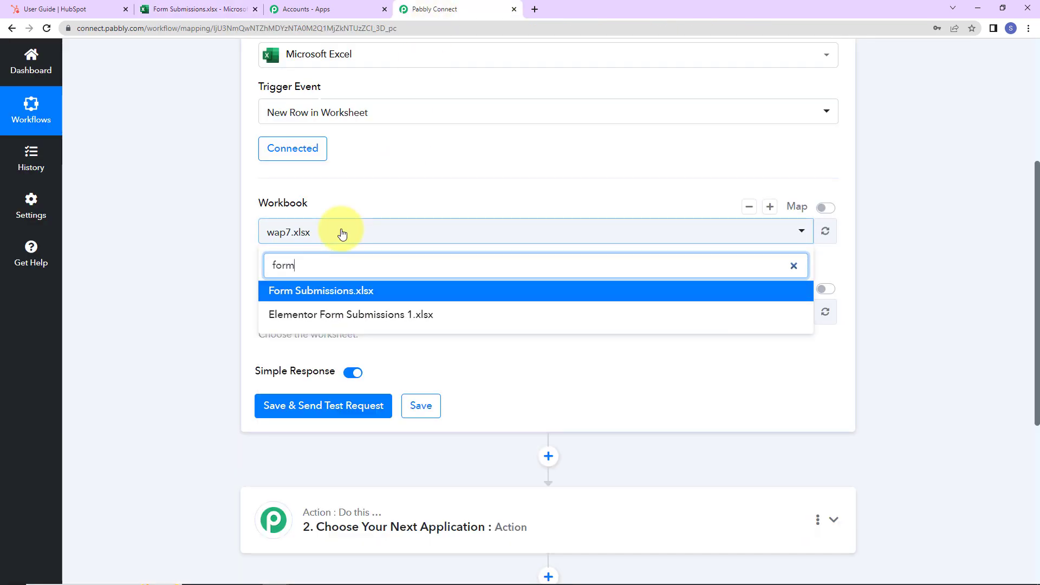
{"action": "left_click", "coordinate": [346, 291]}
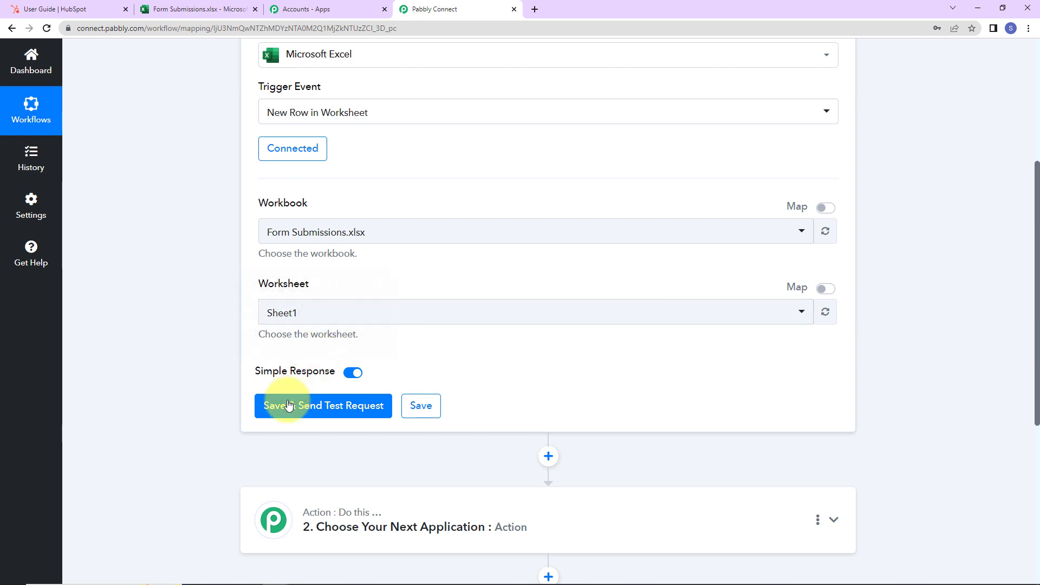
{"action": "left_click", "coordinate": [310, 404]}
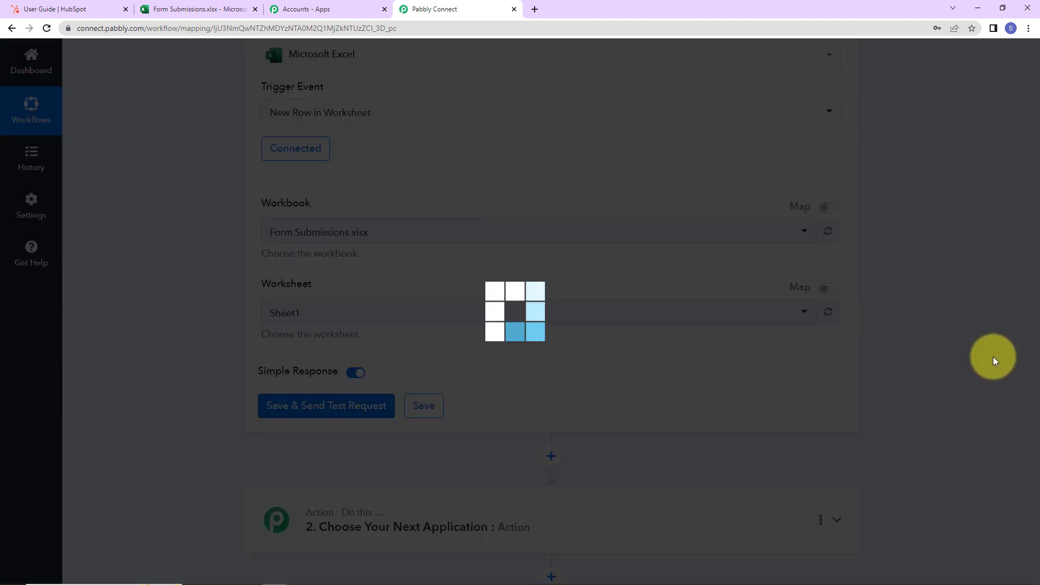
Set the action step's app to HubSpot CRM with the event Create a Contact
{"action": "scroll", "coordinate": [988, 356], "scroll_direction": "down", "scroll_amount": 5}
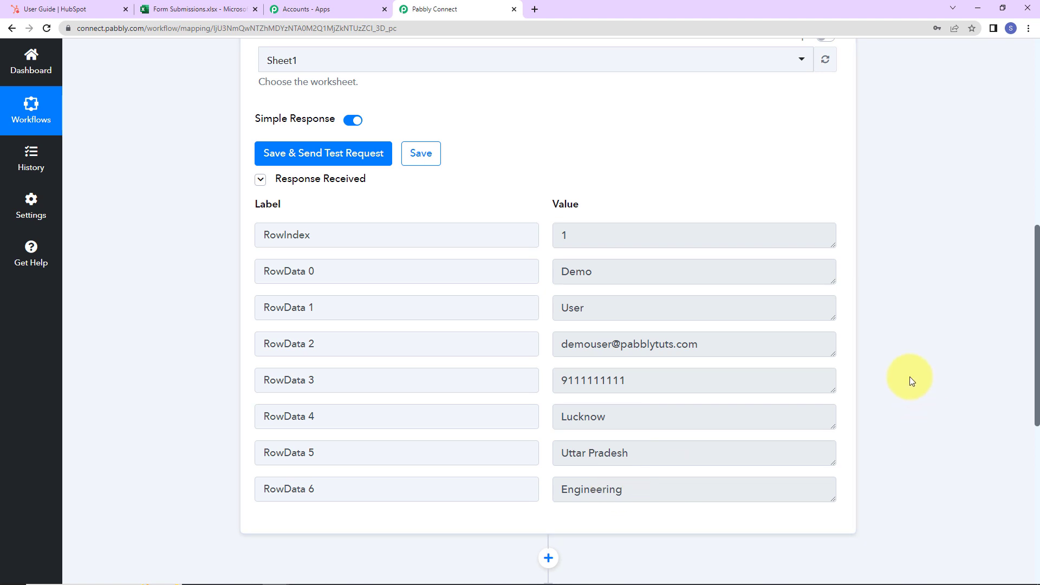
{"action": "scroll", "coordinate": [910, 378], "scroll_direction": "down", "scroll_amount": 2}
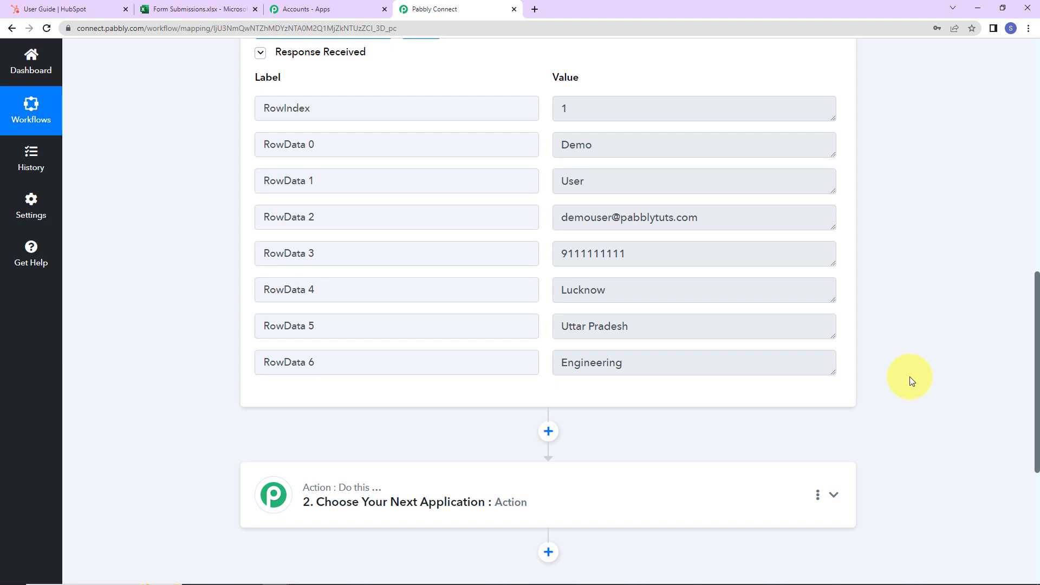
{"action": "scroll", "coordinate": [910, 380], "scroll_direction": "down", "scroll_amount": 2}
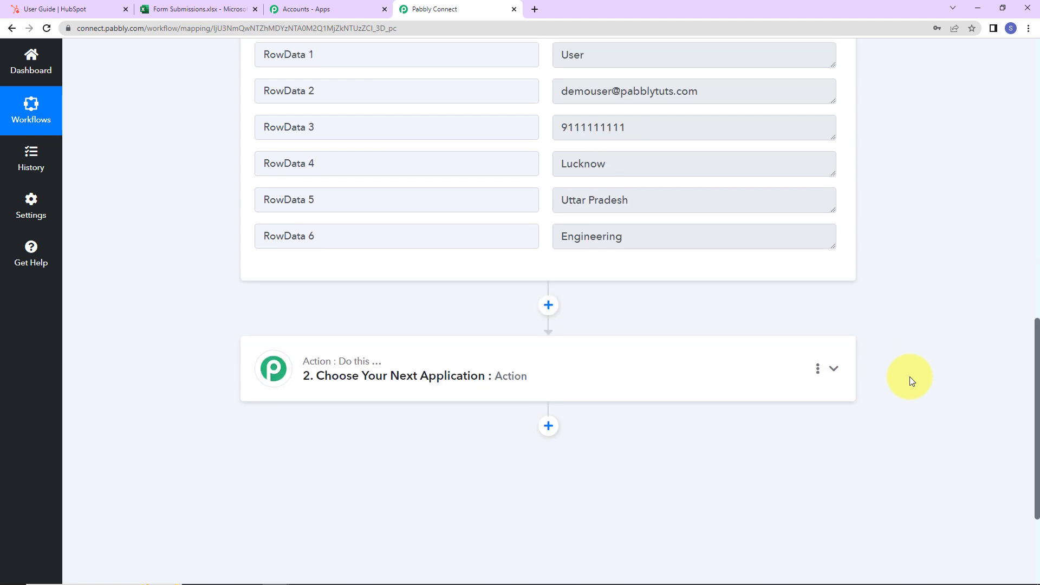
{"action": "scroll", "coordinate": [909, 378], "scroll_direction": "down", "scroll_amount": 2}
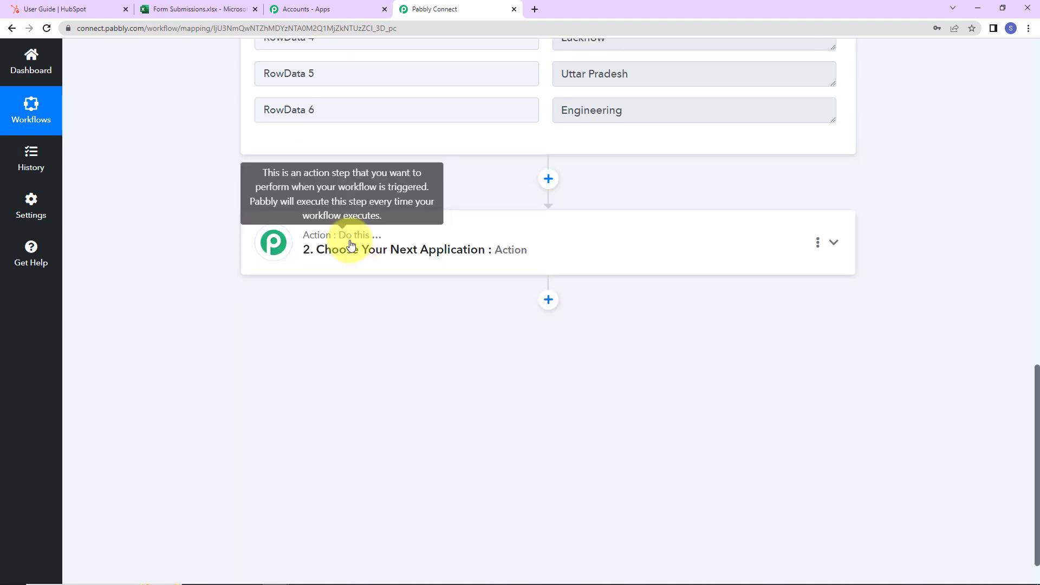
{"action": "left_click", "coordinate": [344, 249]}
{"action": "left_click", "coordinate": [361, 322]}
{"action": "type", "text": "hub"}
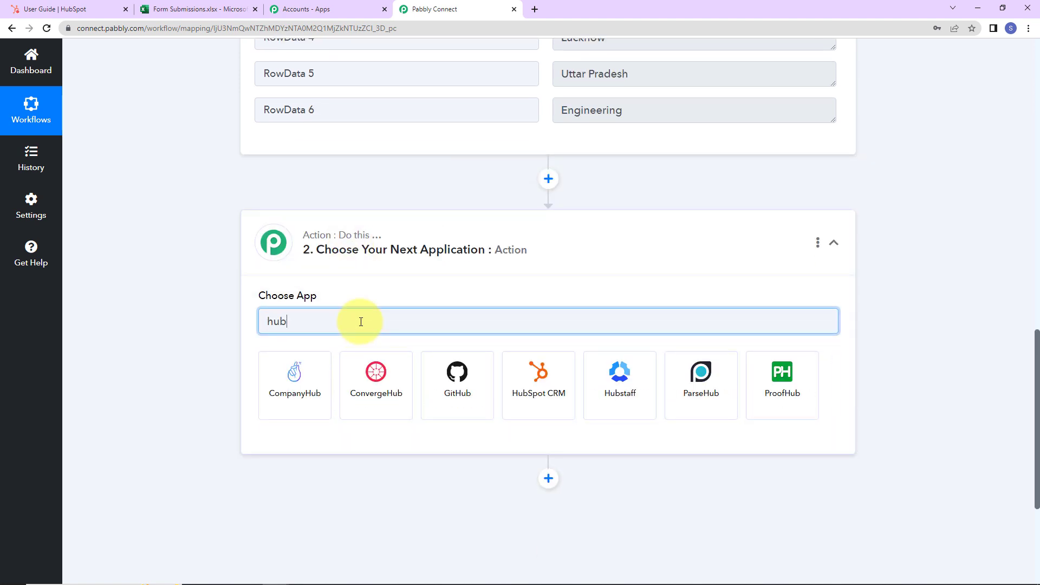
{"action": "left_click", "coordinate": [529, 372]}
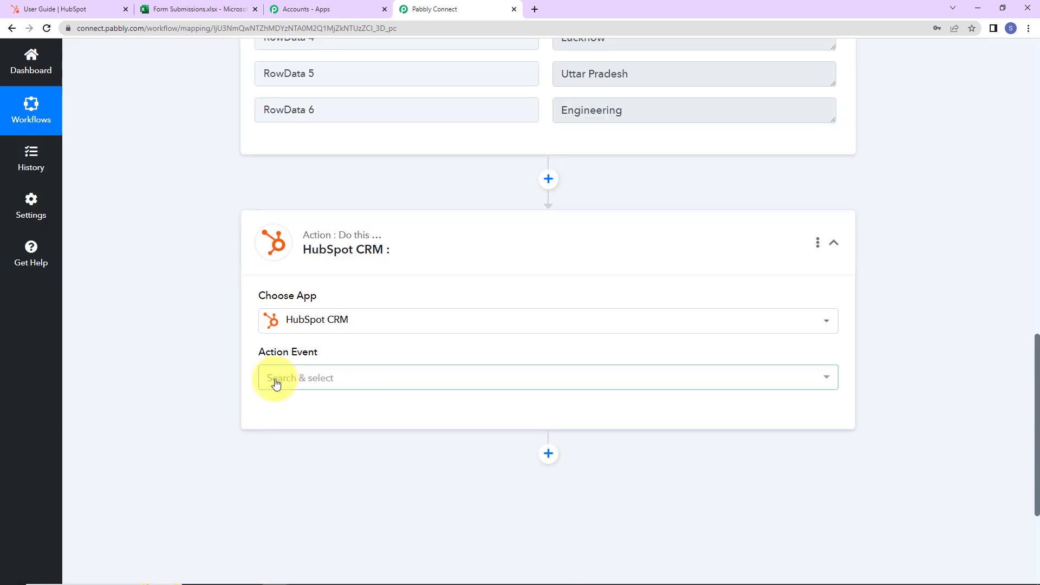
{"action": "left_click", "coordinate": [275, 381]}
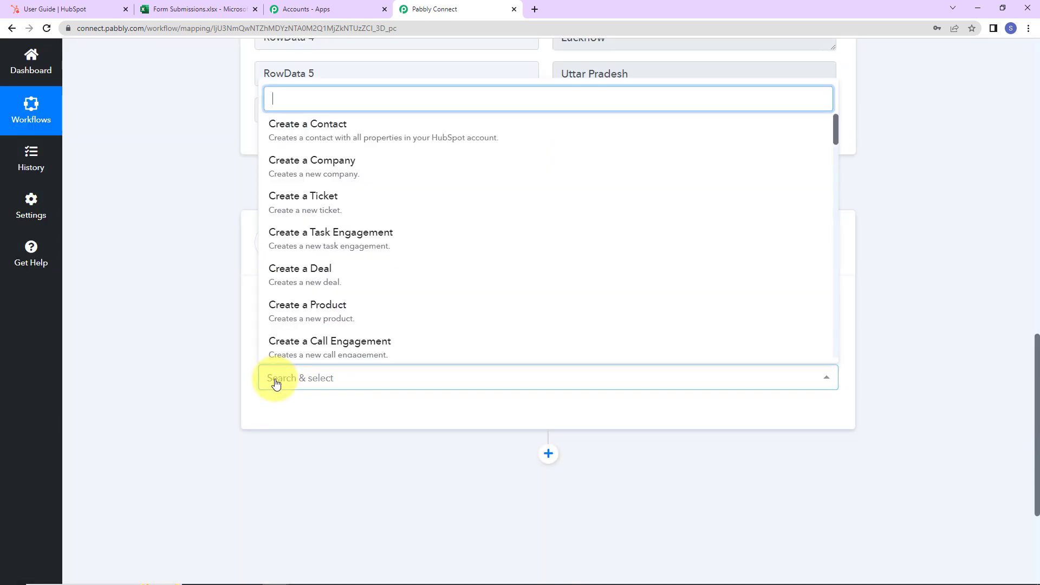
{"action": "left_click", "coordinate": [301, 136]}
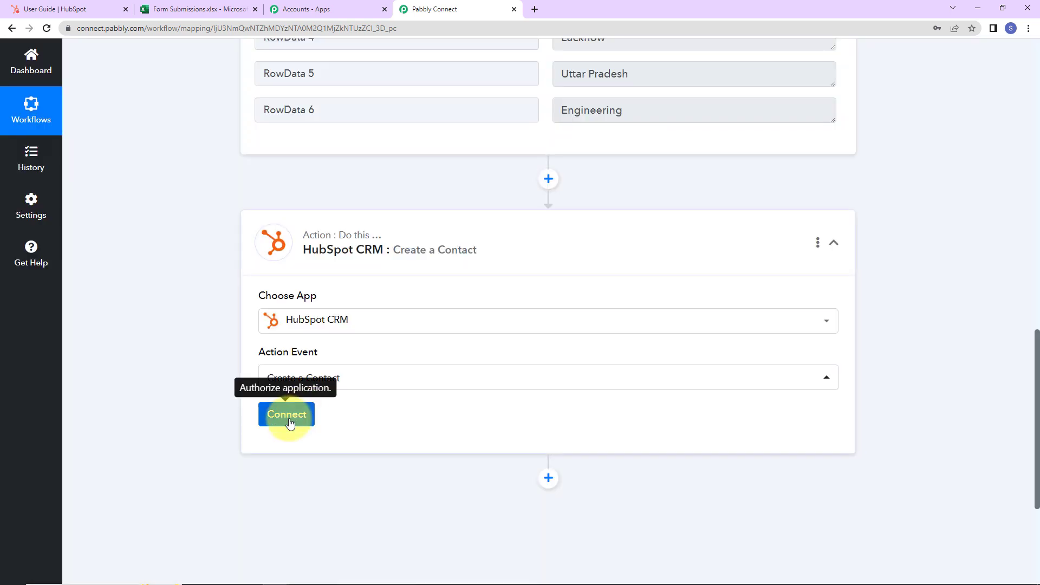
Add a new HubSpot CRM connection for the action and authorize it with the Magnet Brains account
{"action": "left_click", "coordinate": [289, 416]}
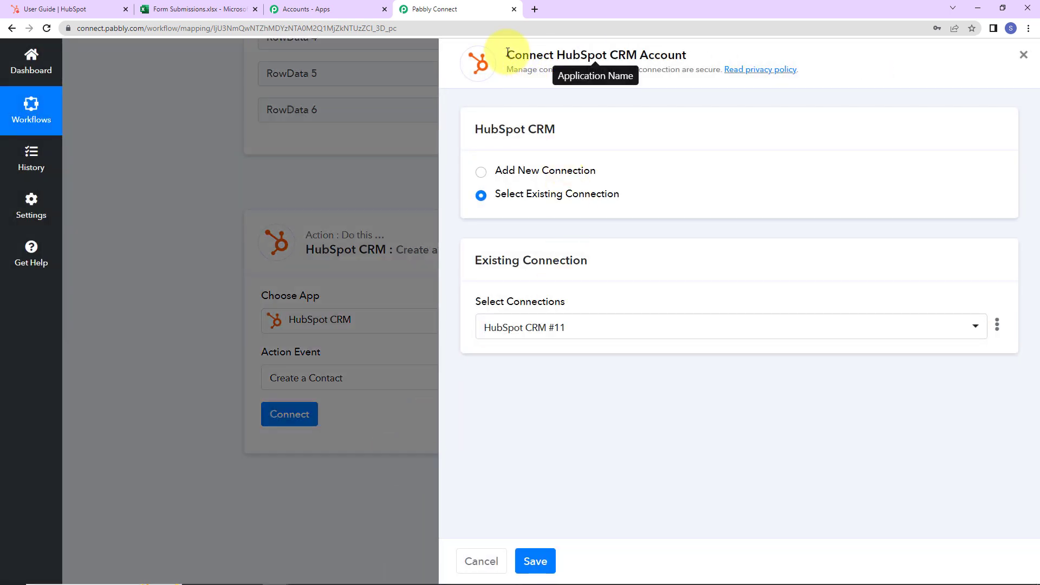
{"action": "left_click_drag", "start_coordinate": [509, 54], "coordinate": [694, 56]}
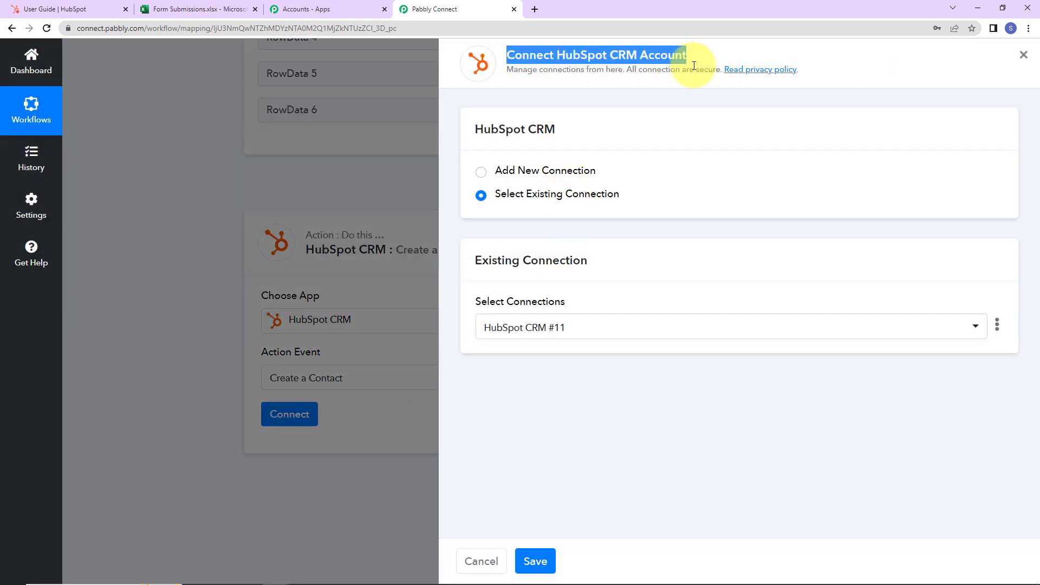
{"action": "left_click", "coordinate": [481, 172]}
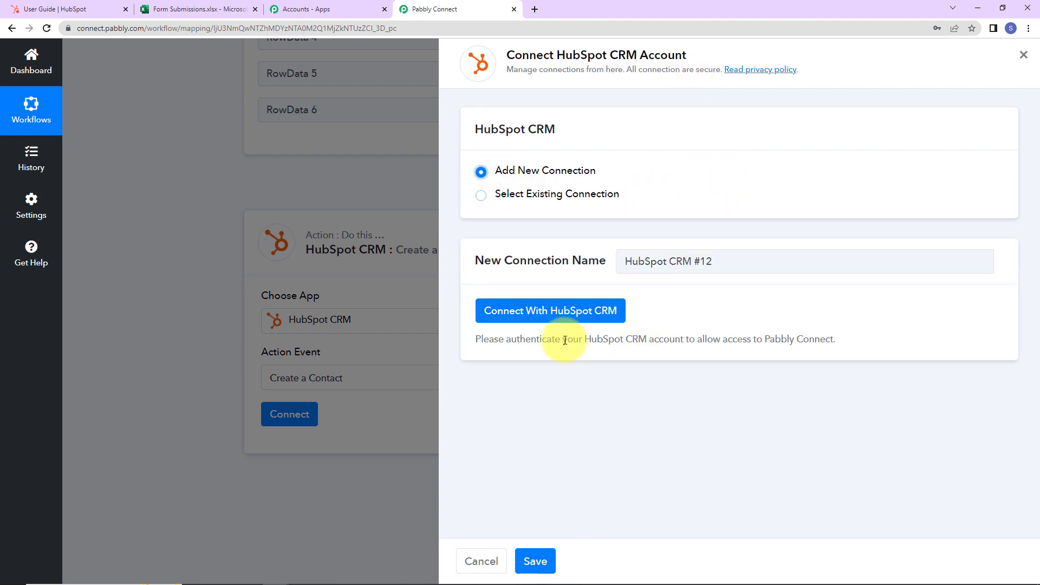
{"action": "left_click", "coordinate": [559, 313]}
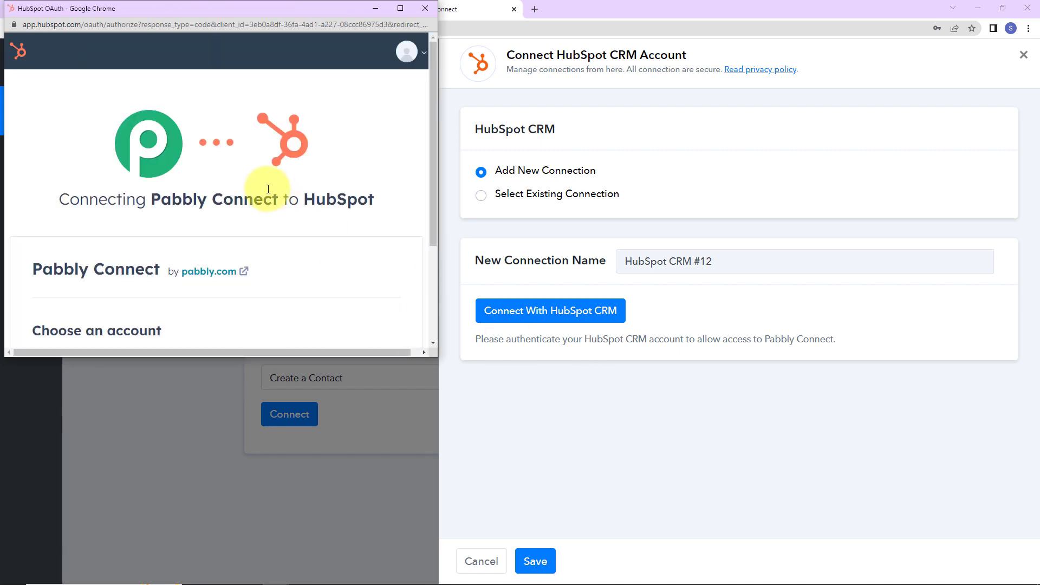
{"action": "scroll", "coordinate": [258, 219], "scroll_direction": "down", "scroll_amount": 3}
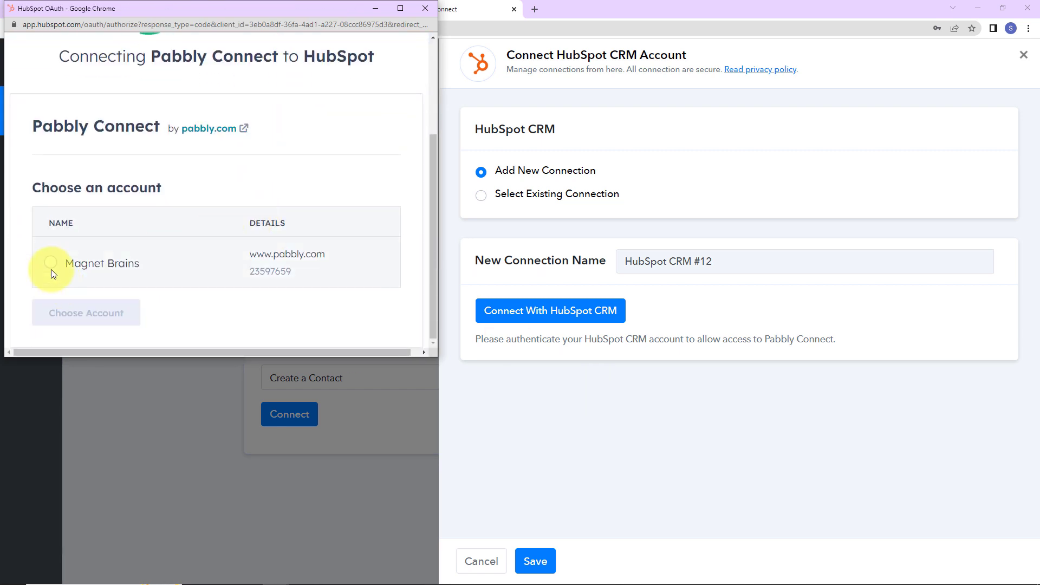
{"action": "left_click", "coordinate": [50, 264]}
{"action": "left_click", "coordinate": [73, 312]}
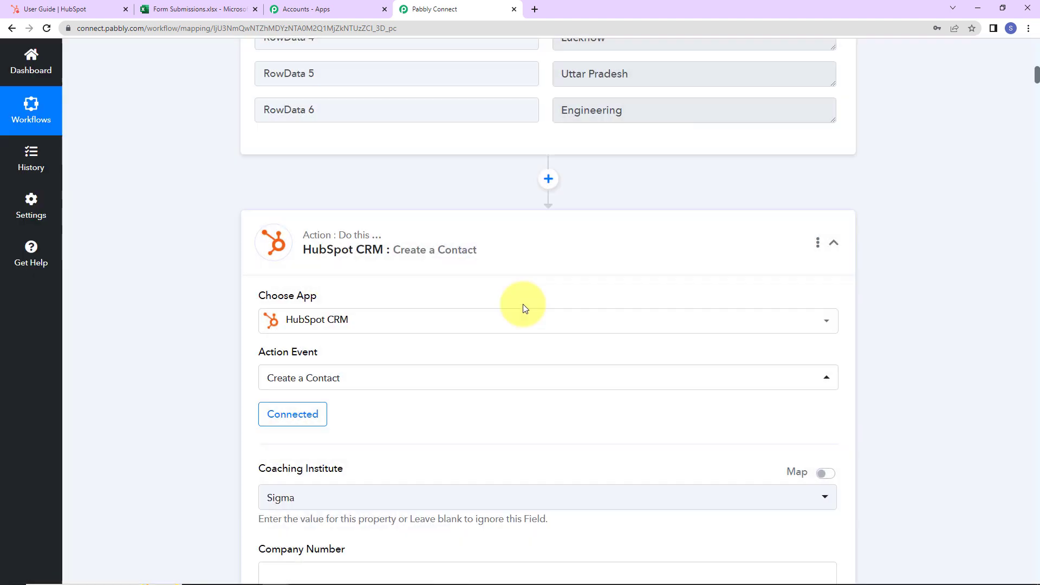
Map the contact's First Name field to RowData 0 from the Microsoft Excel trigger
{"action": "scroll", "coordinate": [564, 304], "scroll_direction": "down", "scroll_amount": 3}
{"action": "scroll", "coordinate": [564, 303], "scroll_direction": "down", "scroll_amount": 4}
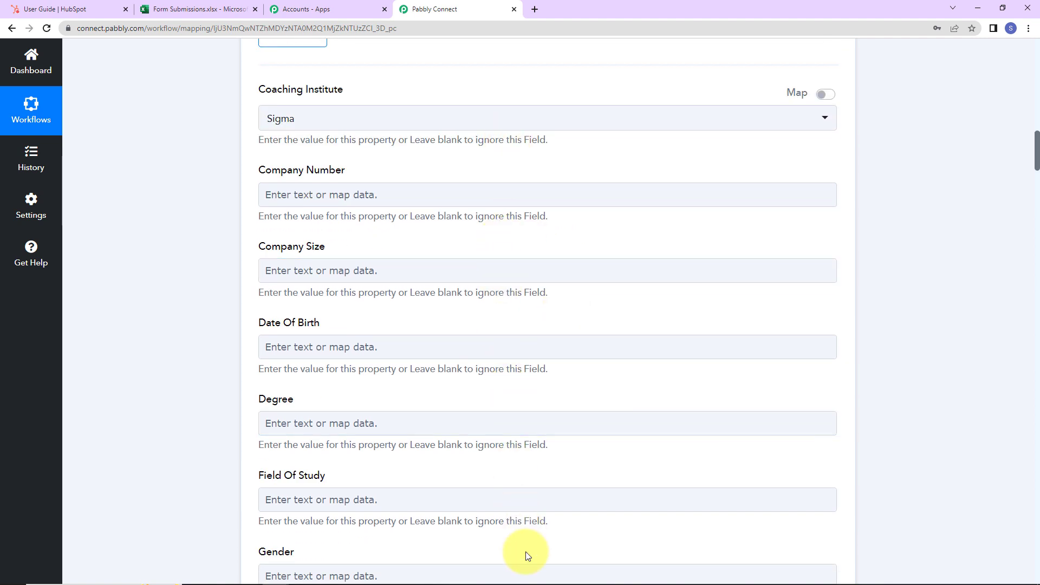
{"action": "left_click", "coordinate": [543, 493]}
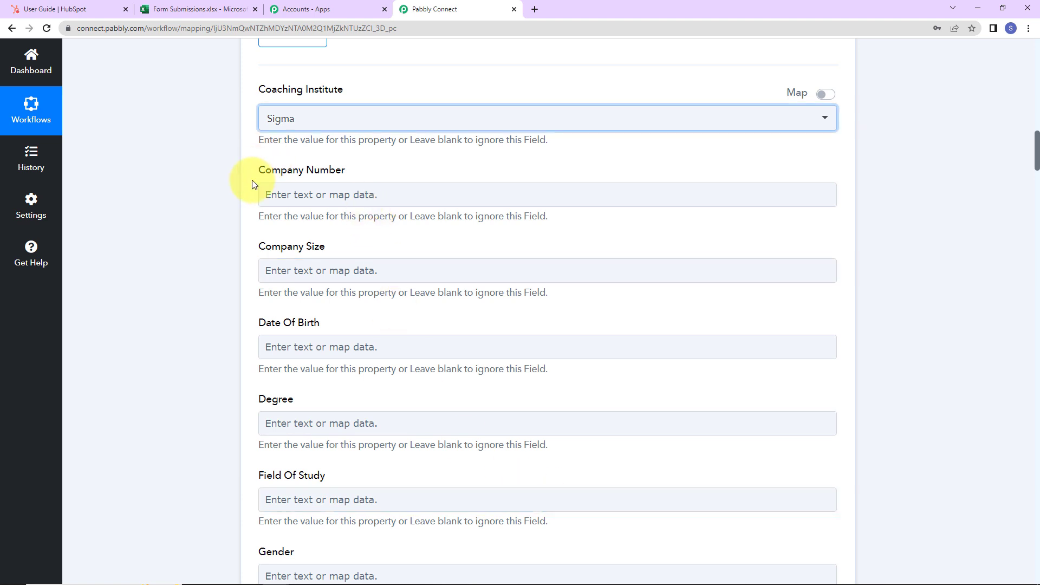
{"action": "scroll", "coordinate": [321, 264], "scroll_direction": "down", "scroll_amount": 4}
{"action": "scroll", "coordinate": [320, 265], "scroll_direction": "down", "scroll_amount": 15}
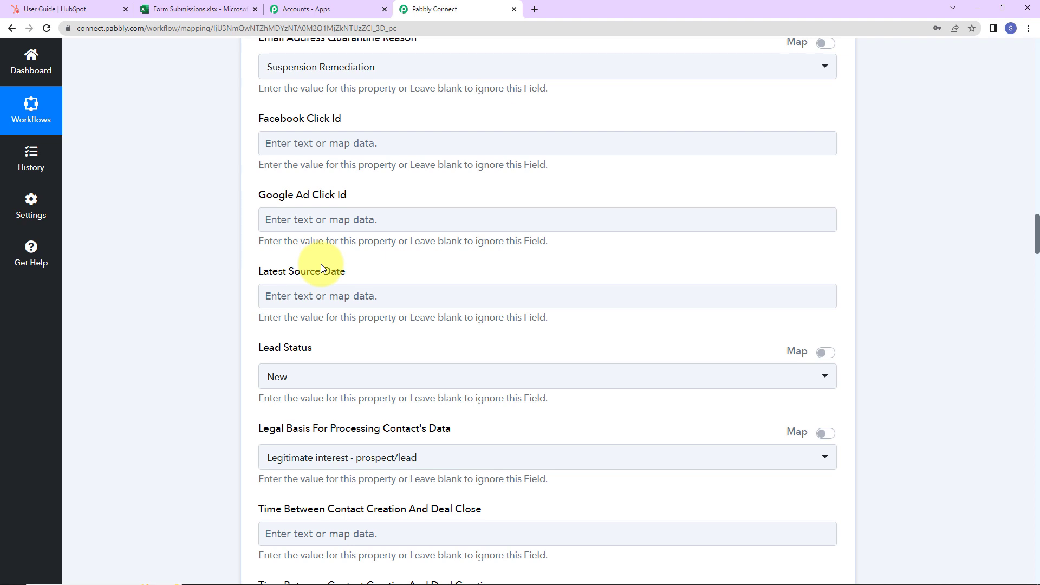
{"action": "scroll", "coordinate": [321, 268], "scroll_direction": "down", "scroll_amount": 2}
{"action": "scroll", "coordinate": [367, 332], "scroll_direction": "down", "scroll_amount": 10}
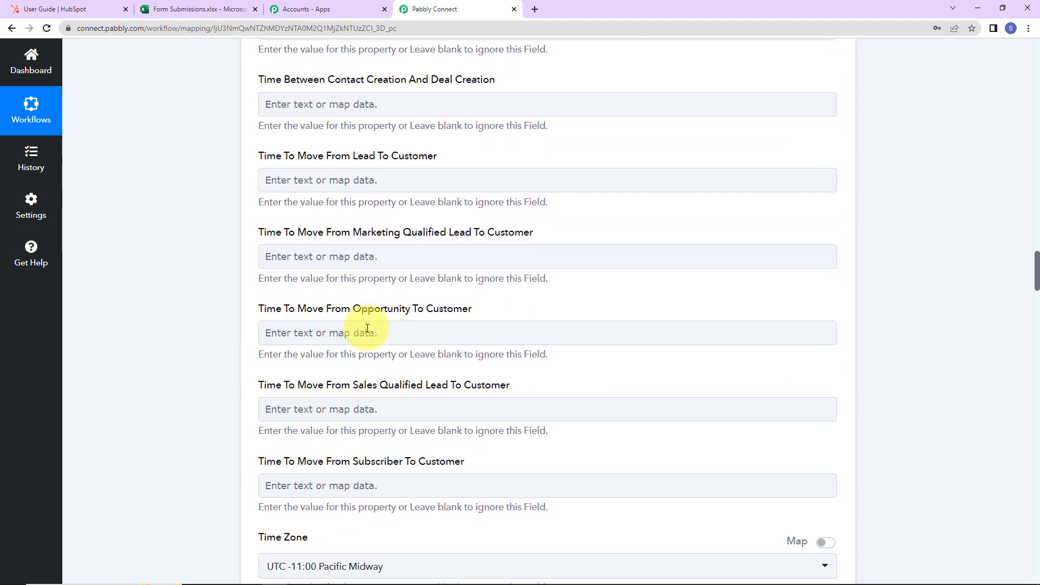
{"action": "scroll", "coordinate": [367, 328], "scroll_direction": "down", "scroll_amount": 4}
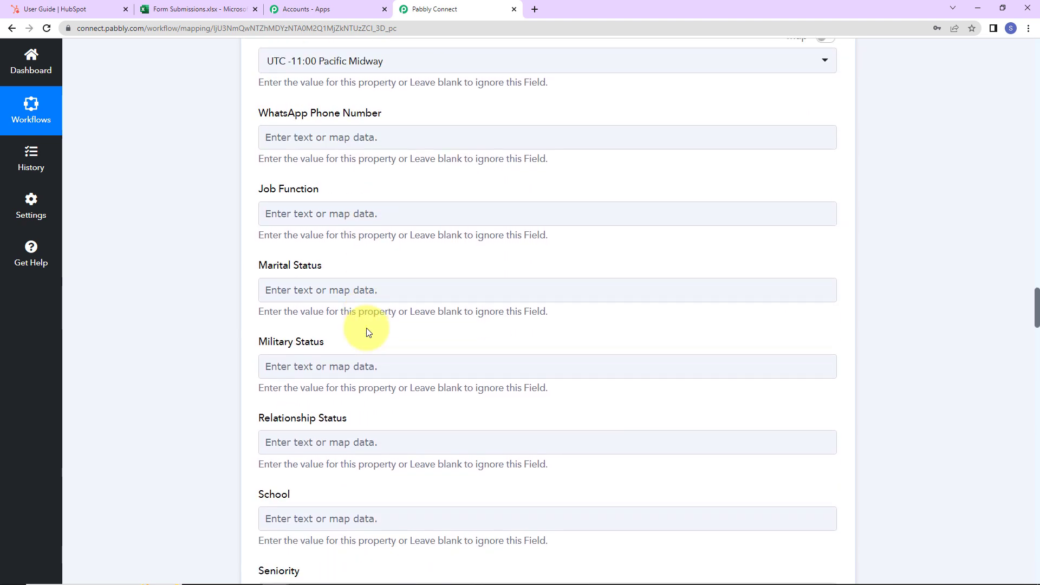
{"action": "scroll", "coordinate": [366, 327], "scroll_direction": "down", "scroll_amount": 6}
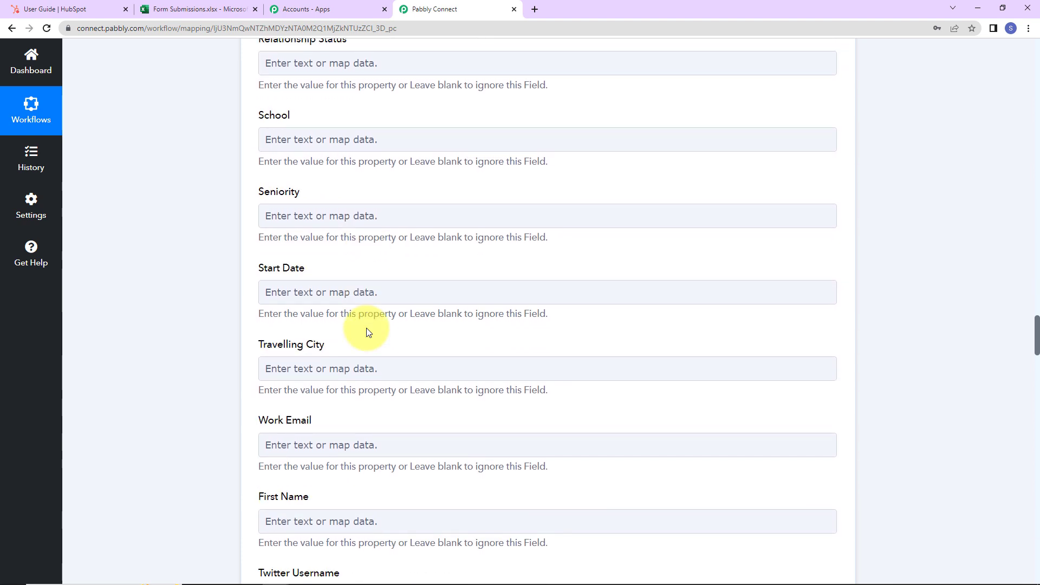
{"action": "scroll", "coordinate": [366, 328], "scroll_direction": "down", "scroll_amount": 4}
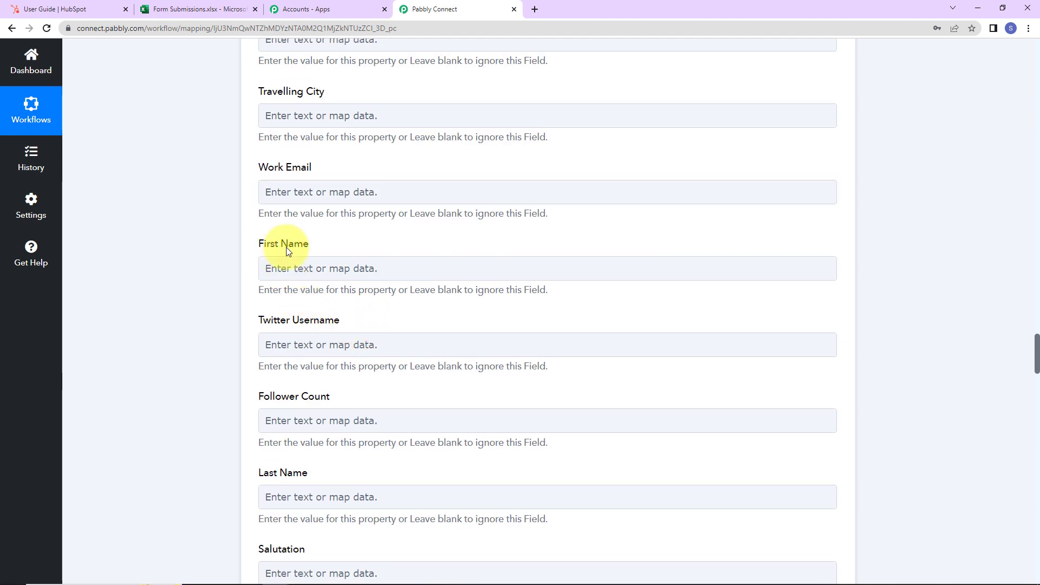
{"action": "left_click", "coordinate": [305, 270]}
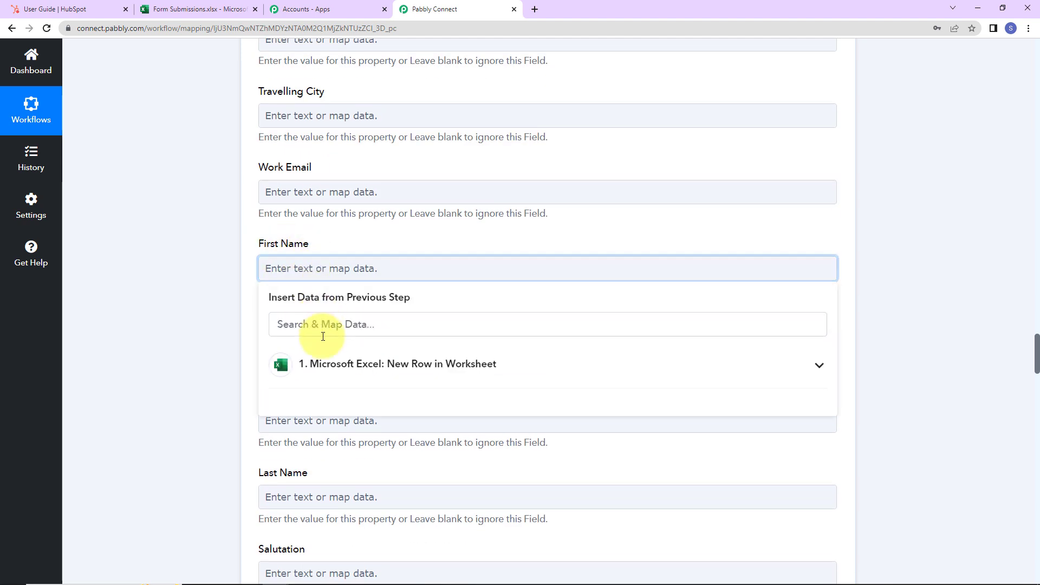
{"action": "left_click", "coordinate": [374, 380]}
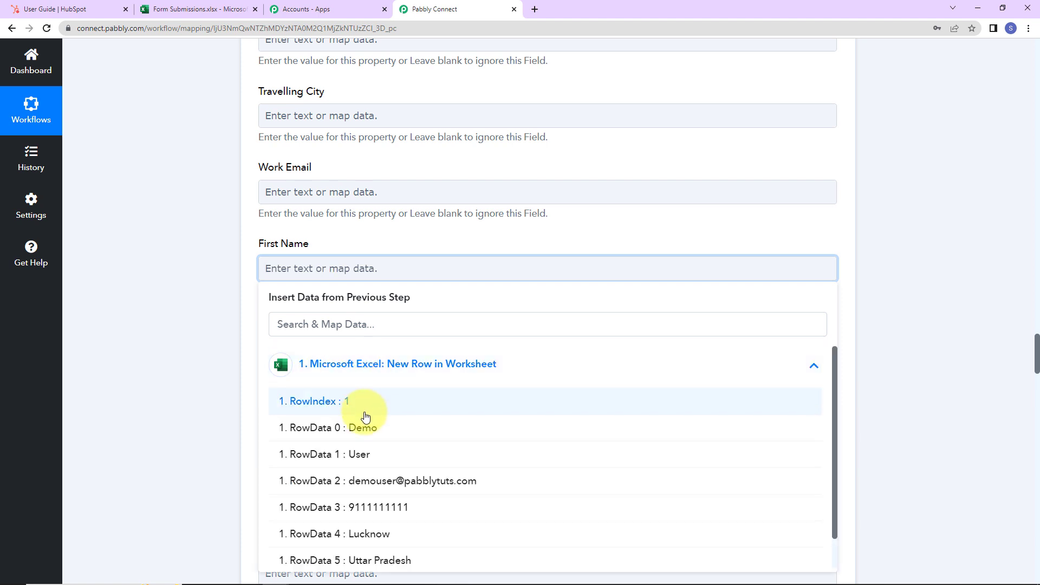
{"action": "left_click", "coordinate": [342, 429]}
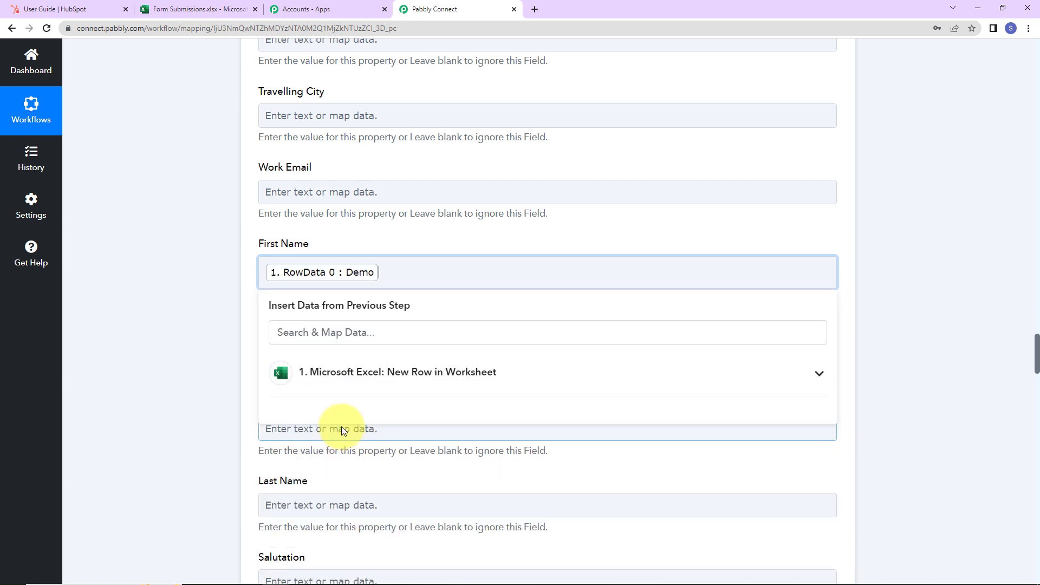
{"action": "left_click", "coordinate": [180, 292]}
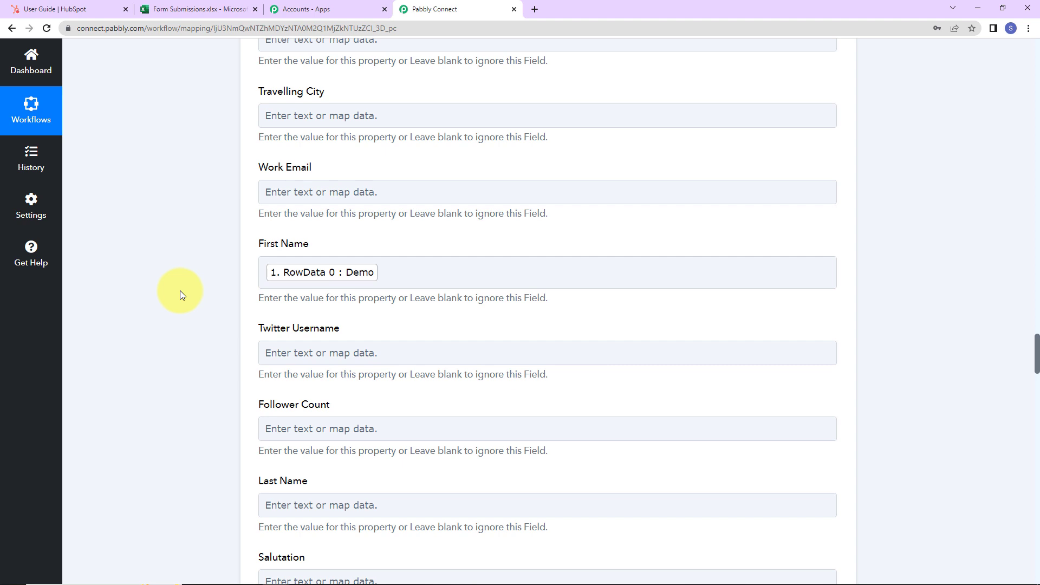
{"action": "left_click", "coordinate": [375, 278]}
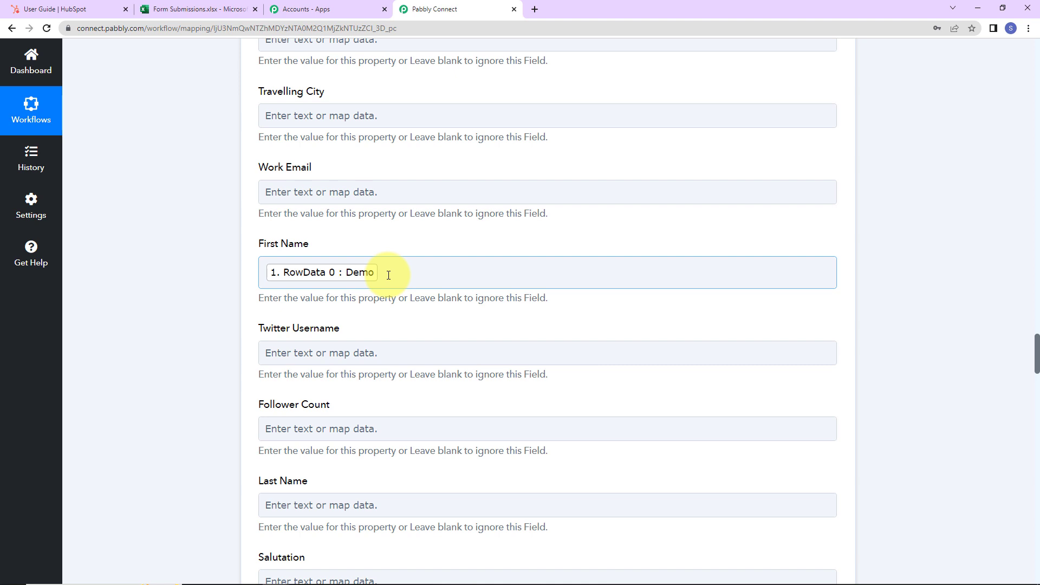
Map the Last Name field to RowData 1 from the Microsoft Excel trigger
{"action": "scroll", "coordinate": [388, 275], "scroll_direction": "down", "scroll_amount": 5}
{"action": "left_click", "coordinate": [320, 251]}
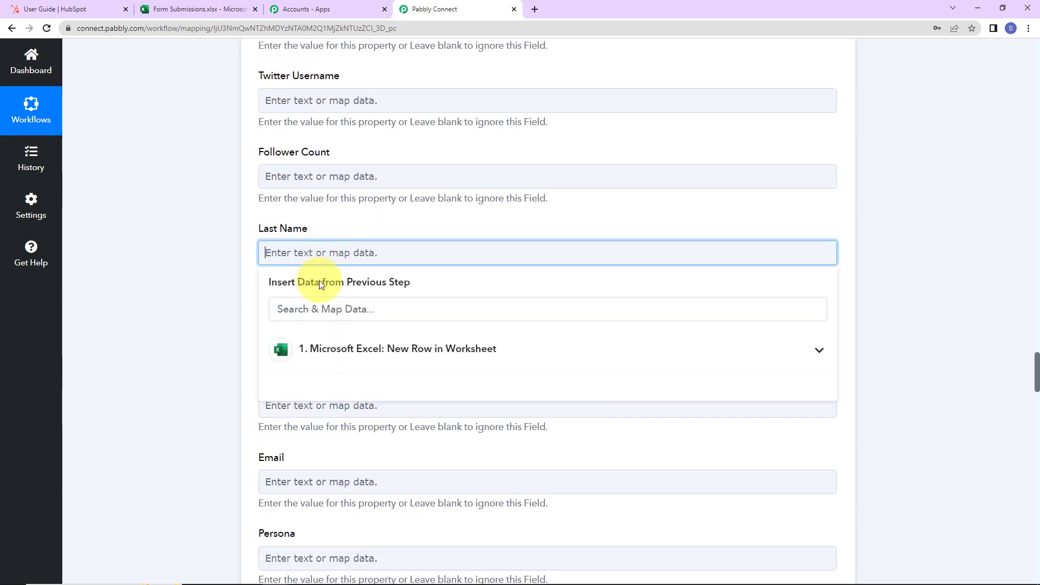
{"action": "left_click", "coordinate": [325, 353]}
{"action": "left_click", "coordinate": [340, 437]}
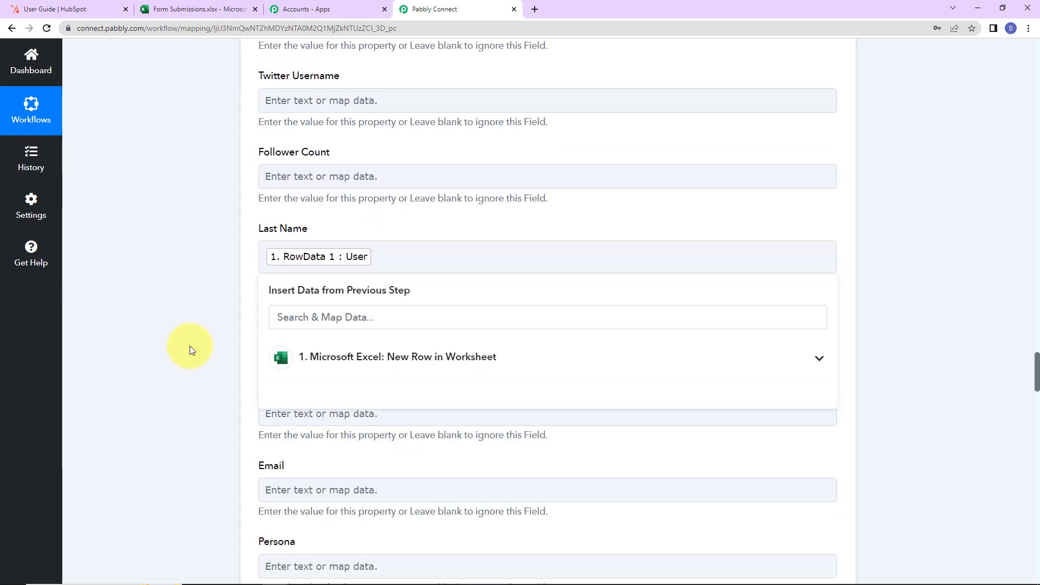
{"action": "left_click", "coordinate": [189, 346]}
Map the Email field to RowData 2 from the Microsoft Excel trigger
{"action": "scroll", "coordinate": [190, 346], "scroll_direction": "down", "scroll_amount": 5}
{"action": "left_click", "coordinate": [297, 245]}
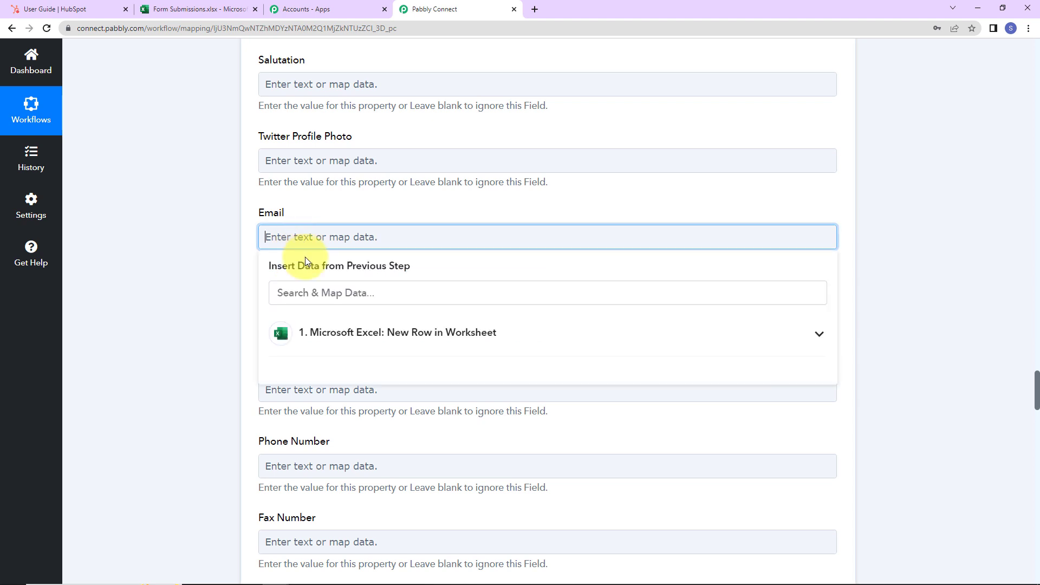
{"action": "left_click", "coordinate": [336, 333]}
{"action": "left_click", "coordinate": [341, 453]}
{"action": "left_click", "coordinate": [202, 357]}
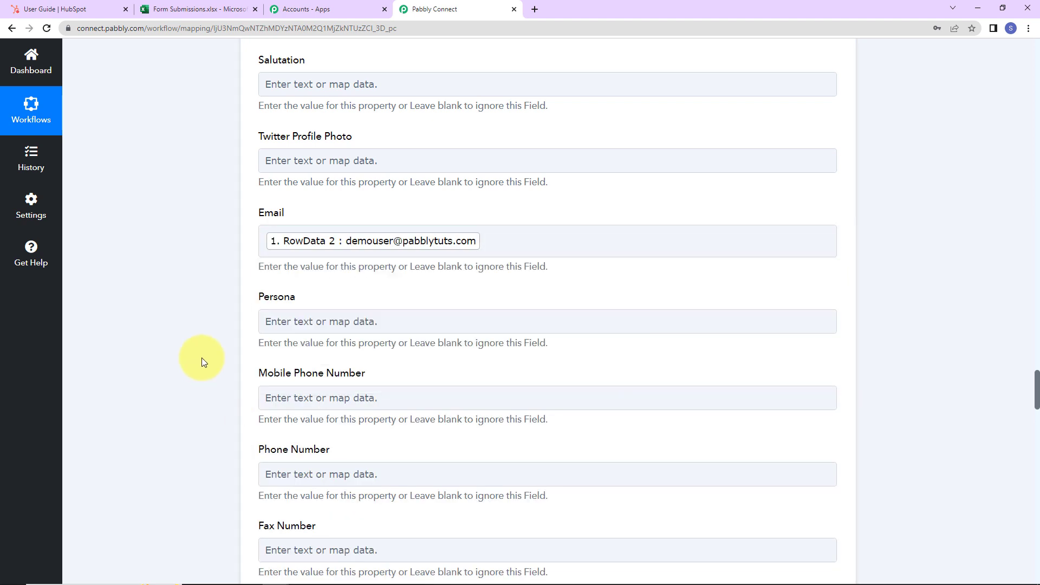
Map the Phone Number field to RowData 3 from the Microsoft Excel trigger
{"action": "scroll", "coordinate": [202, 357], "scroll_direction": "down", "scroll_amount": 2}
{"action": "left_click", "coordinate": [368, 355]}
{"action": "scroll", "coordinate": [370, 357], "scroll_direction": "down", "scroll_amount": 2}
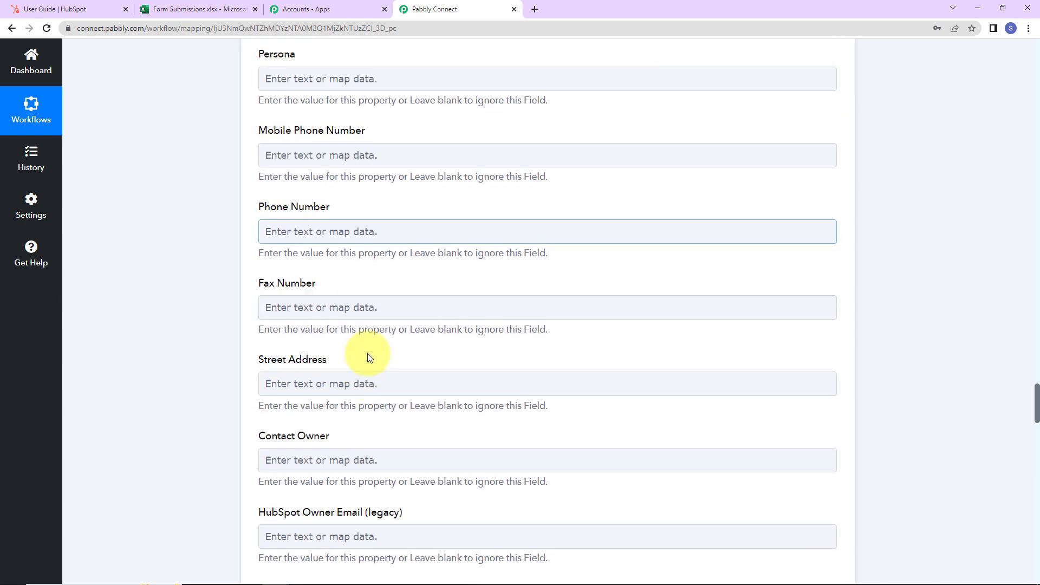
{"action": "left_click", "coordinate": [383, 220]}
{"action": "left_click", "coordinate": [402, 316]}
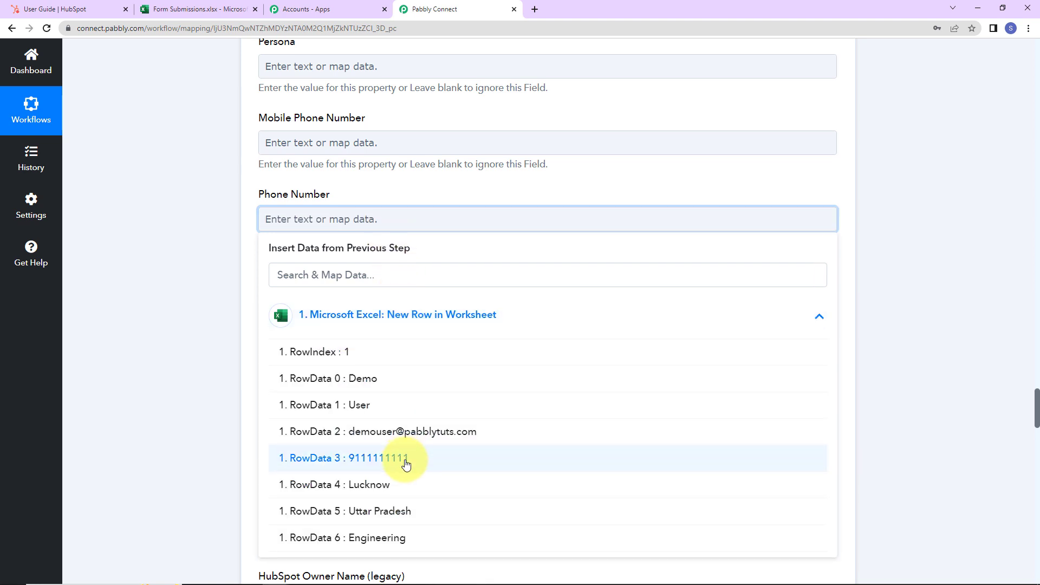
{"action": "scroll", "coordinate": [406, 464], "scroll_direction": "down", "scroll_amount": 2}
{"action": "left_click", "coordinate": [387, 336]}
{"action": "left_click", "coordinate": [158, 305]}
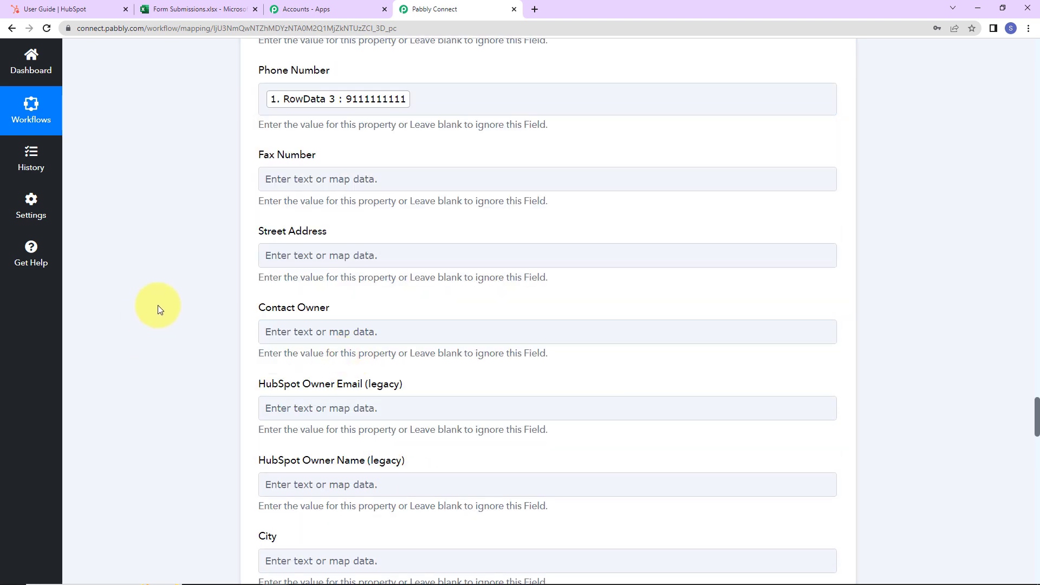
Map the City field to RowData 4 from the Microsoft Excel trigger
{"action": "scroll", "coordinate": [309, 308], "scroll_direction": "down", "scroll_amount": 5}
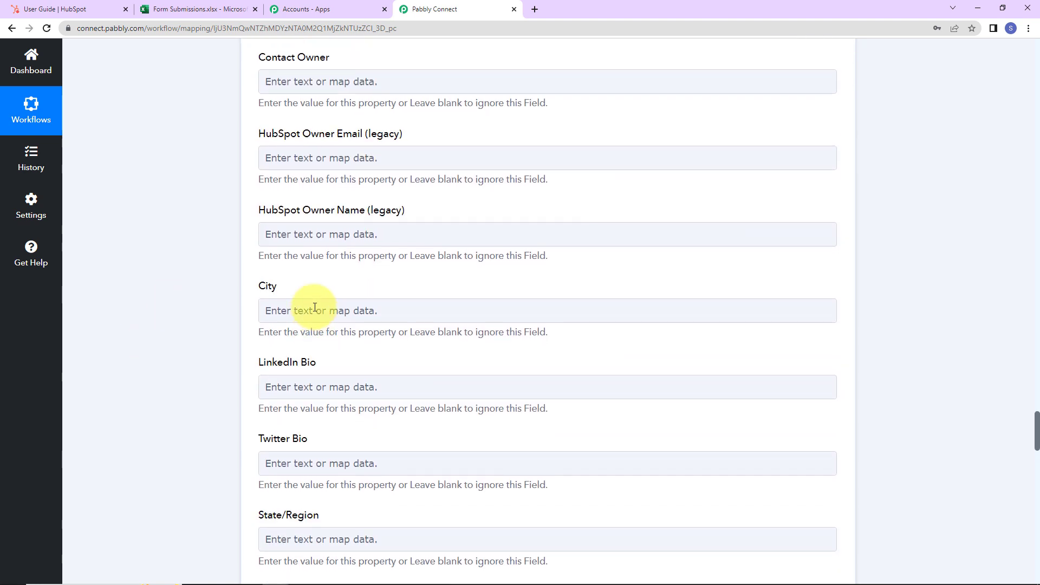
{"action": "left_click", "coordinate": [315, 308]}
{"action": "scroll", "coordinate": [335, 292], "scroll_direction": "down", "scroll_amount": 3}
{"action": "left_click", "coordinate": [348, 274]}
{"action": "left_click", "coordinate": [348, 446]}
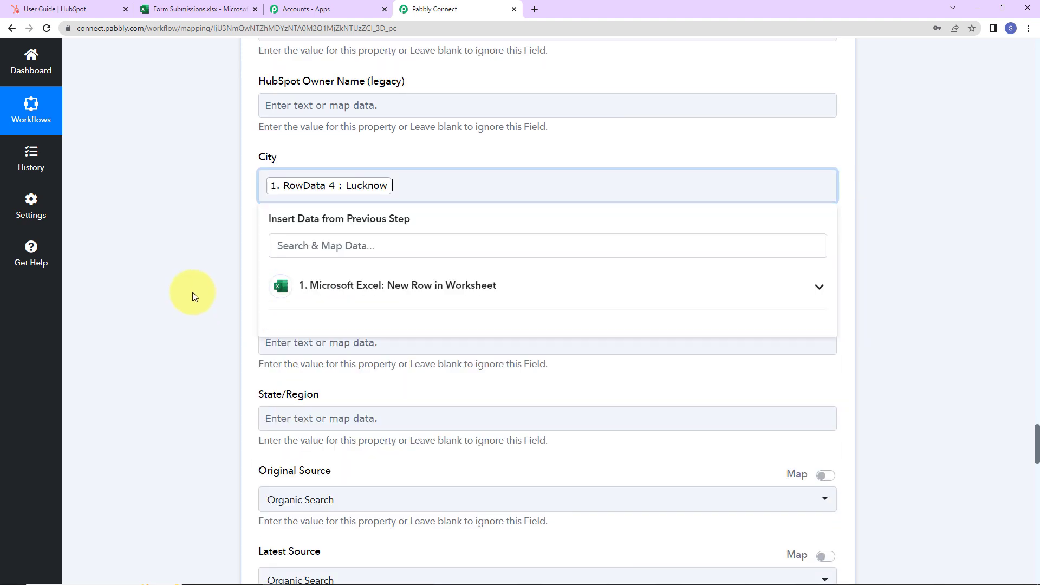
{"action": "left_click", "coordinate": [191, 284]}
Map the State/Region field to RowData 5 from the Microsoft Excel trigger
{"action": "scroll", "coordinate": [193, 288], "scroll_direction": "down", "scroll_amount": 2}
{"action": "left_click", "coordinate": [311, 286]}
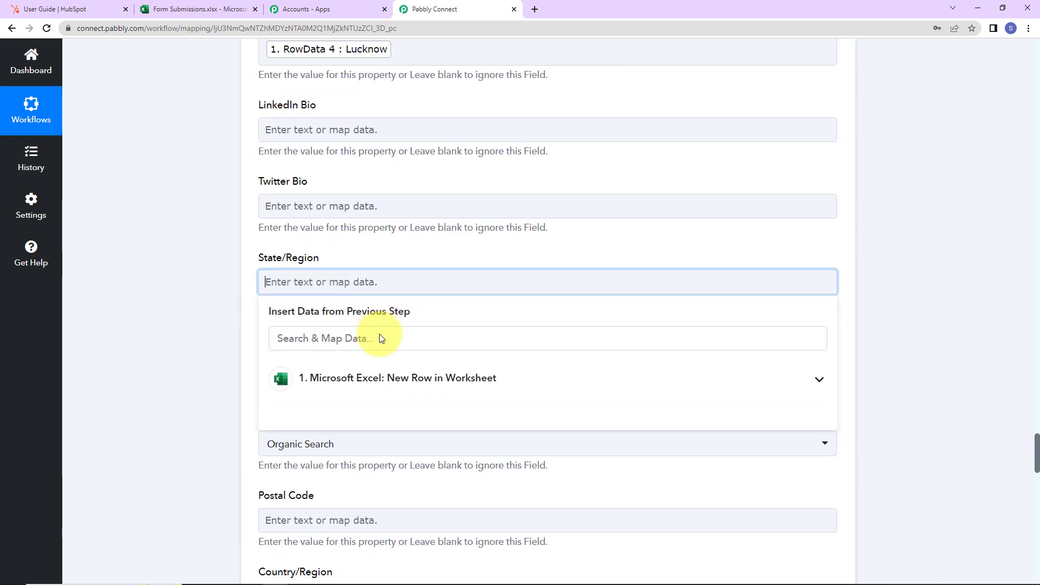
{"action": "scroll", "coordinate": [382, 338], "scroll_direction": "down", "scroll_amount": 2}
{"action": "left_click", "coordinate": [383, 273]}
{"action": "scroll", "coordinate": [400, 400], "scroll_direction": "down", "scroll_amount": 2}
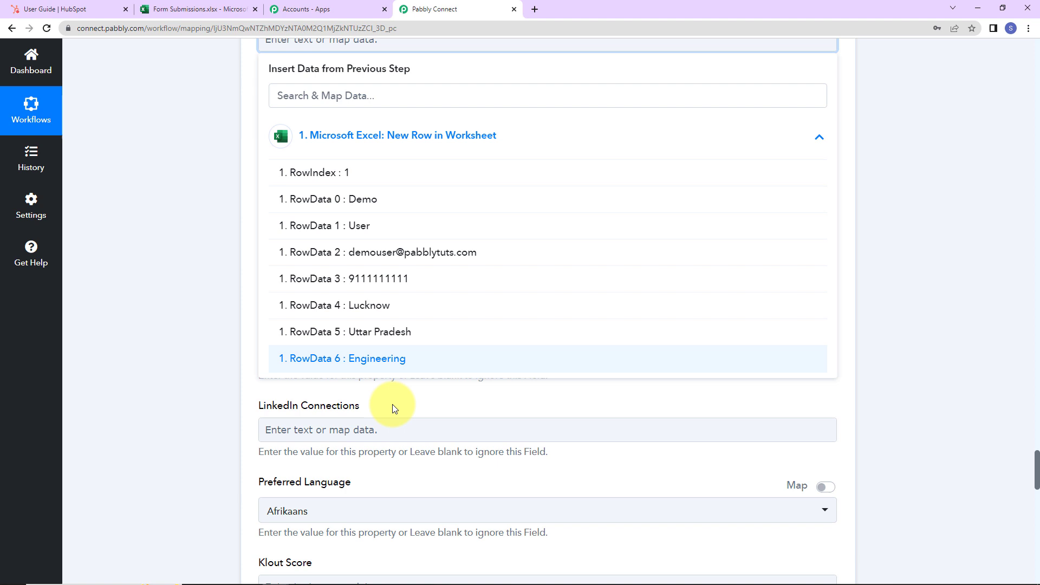
{"action": "left_click", "coordinate": [377, 342]}
{"action": "left_click", "coordinate": [233, 321]}
Map the Job Title field to RowData 6 from the Microsoft Excel trigger, and save the action with a test request
{"action": "scroll", "coordinate": [233, 321], "scroll_direction": "down", "scroll_amount": 5}
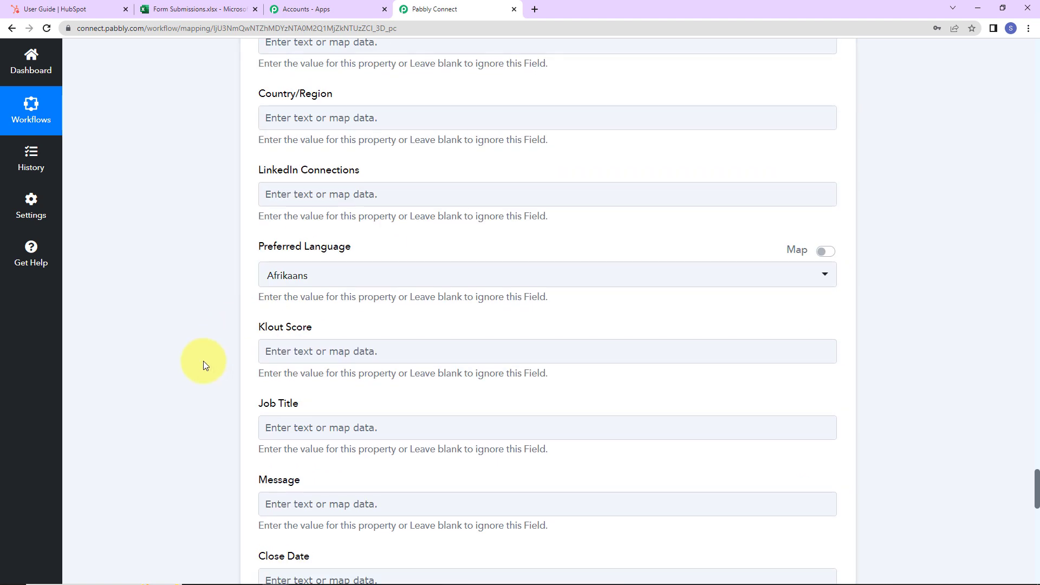
{"action": "scroll", "coordinate": [203, 364], "scroll_direction": "down", "scroll_amount": 5}
{"action": "left_click", "coordinate": [340, 177]}
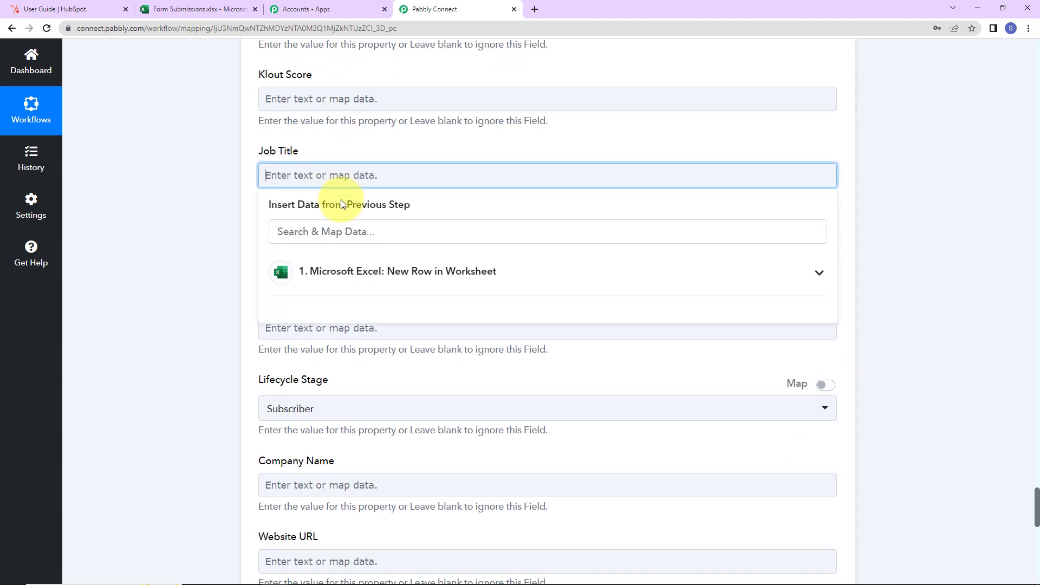
{"action": "left_click", "coordinate": [349, 271]}
{"action": "left_click", "coordinate": [343, 506]}
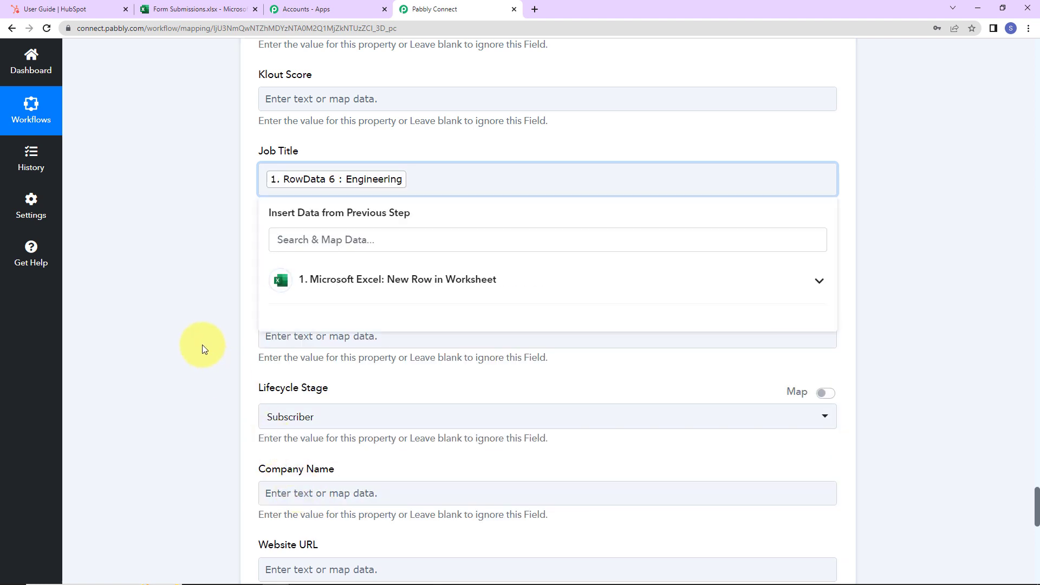
{"action": "left_click", "coordinate": [203, 344]}
{"action": "scroll", "coordinate": [203, 345], "scroll_direction": "down", "scroll_amount": 15}
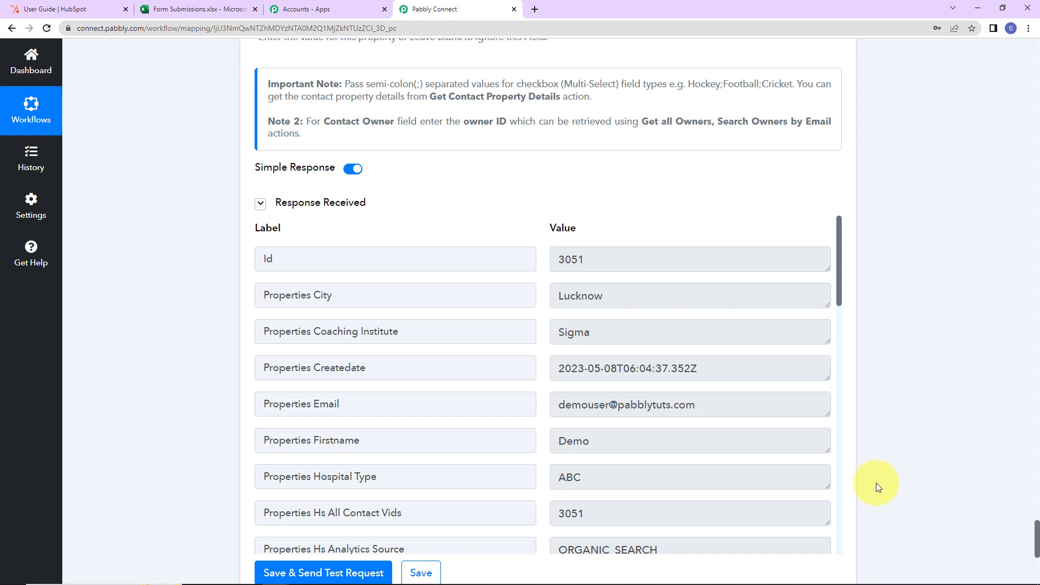
Switch to HubSpot and open the Contacts list to check for the newly created test contact
{"action": "left_click", "coordinate": [86, 11]}
{"action": "left_click", "coordinate": [69, 56]}
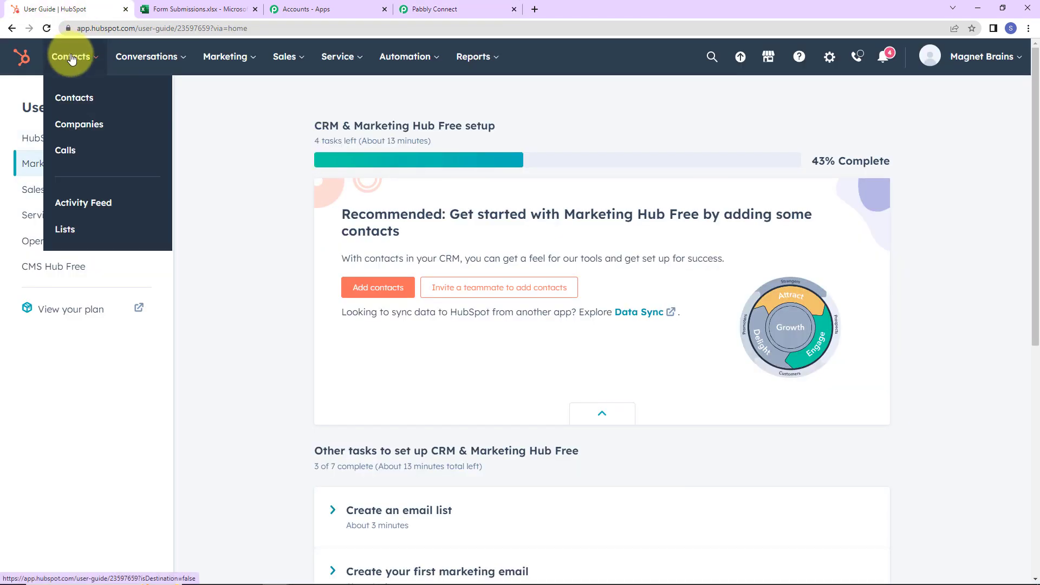
{"action": "left_click", "coordinate": [77, 96]}
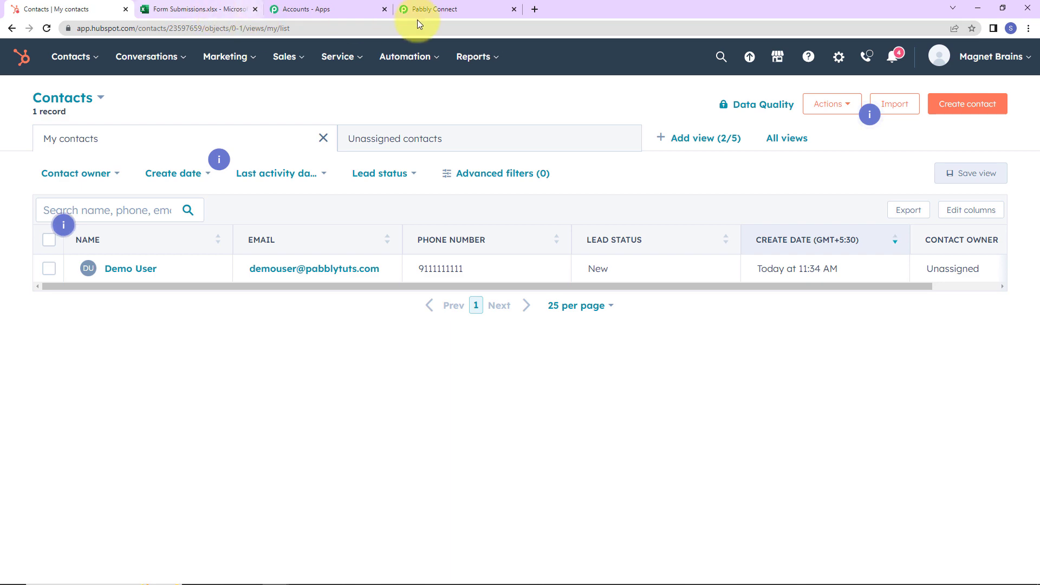
Return to the Pabbly Connect workflow, check how often the Excel trigger looks for new data, and collapse the trigger and action steps
{"action": "left_click", "coordinate": [447, 12]}
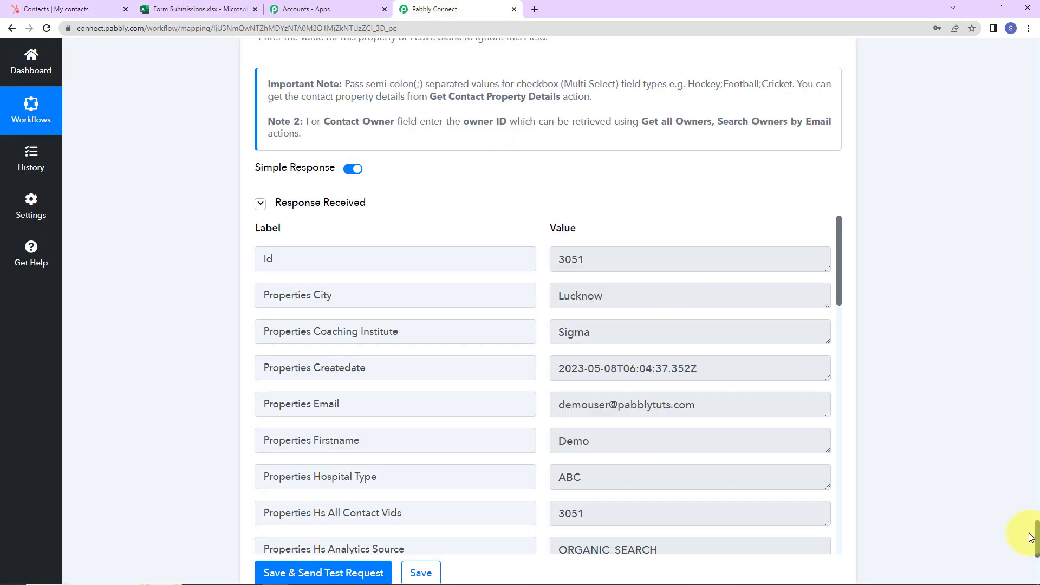
{"action": "left_click_drag", "start_coordinate": [1036, 538], "coordinate": [1008, 313]}
{"action": "scroll", "coordinate": [1008, 312], "scroll_direction": "up", "scroll_amount": 20}
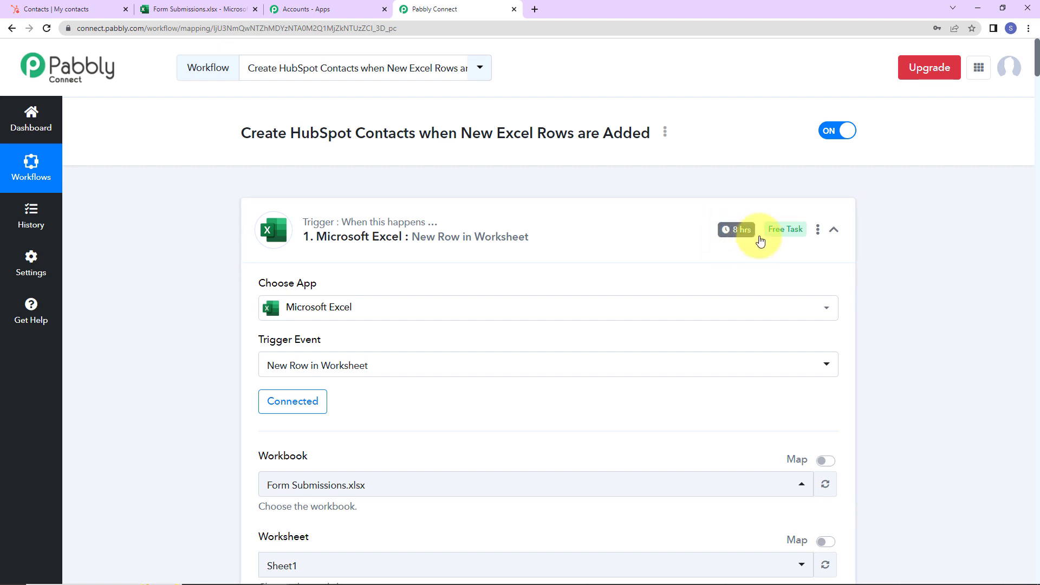
{"action": "mouse_move", "coordinate": [739, 240]}
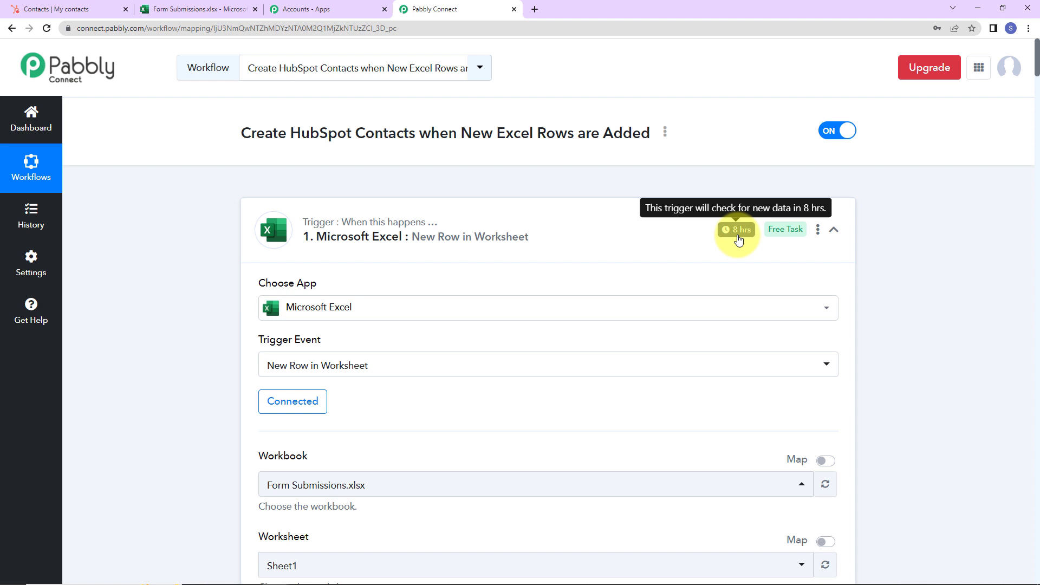
{"action": "left_click", "coordinate": [834, 232]}
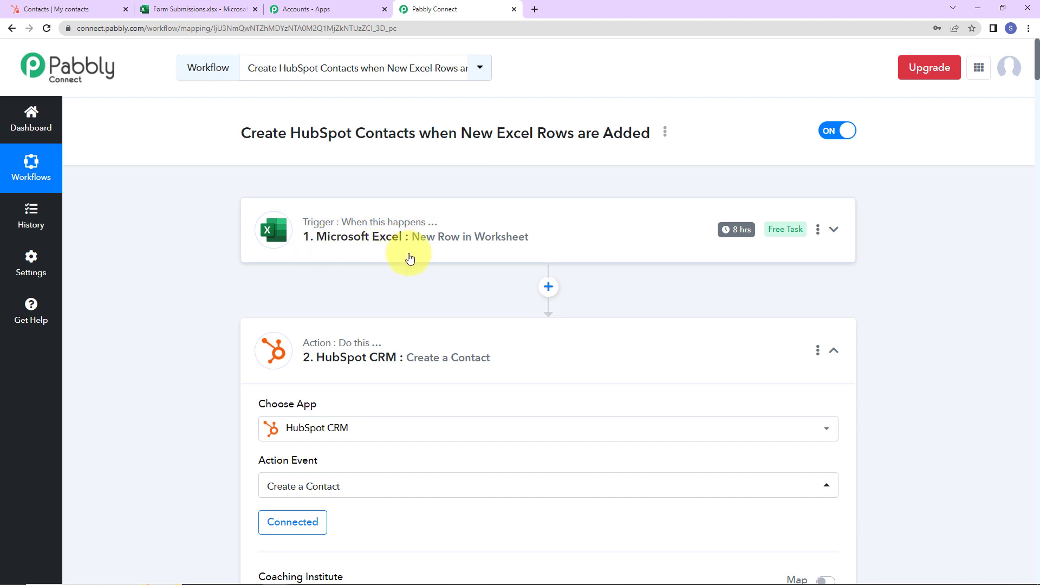
{"action": "left_click", "coordinate": [832, 351]}
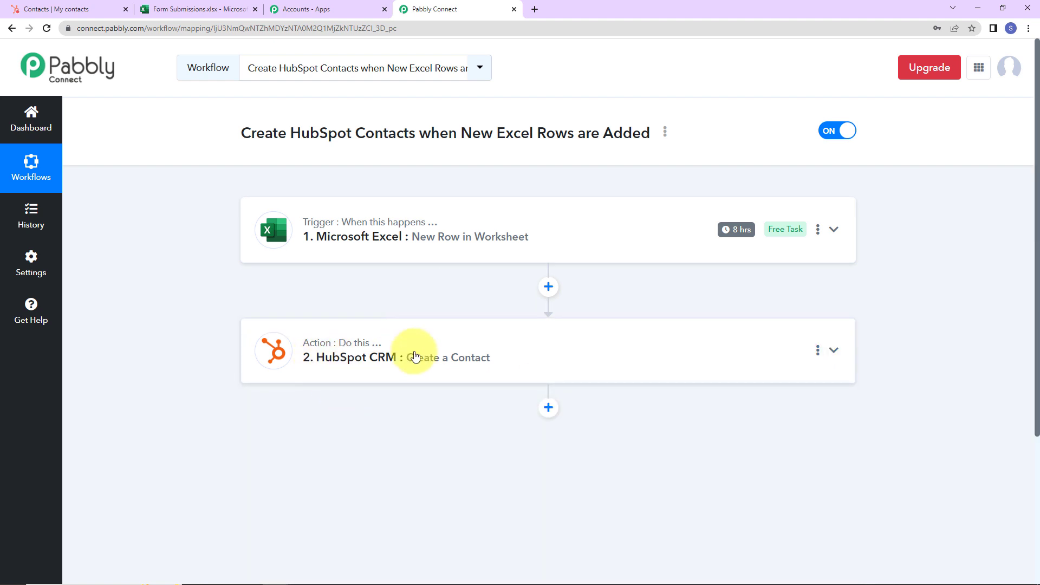